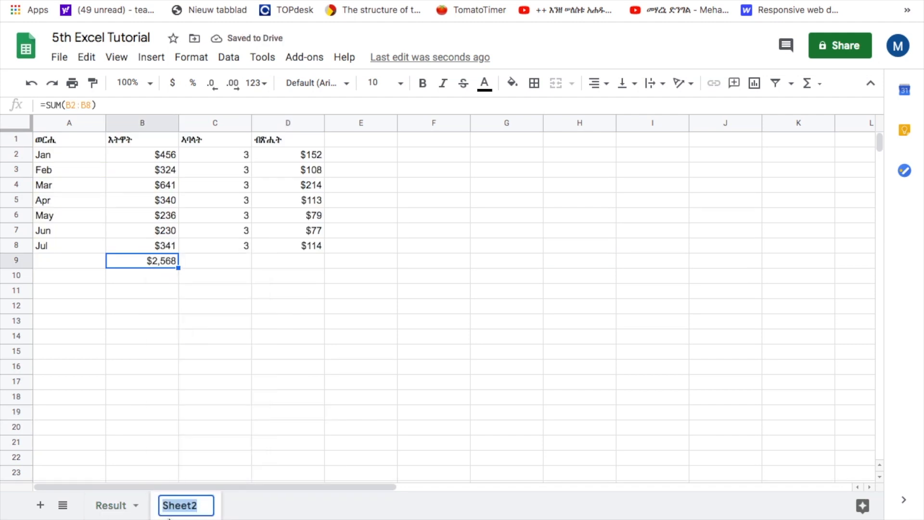
- Name the second sheet Profit and apply the cyan default alternating-colors style with a header to A1:D9
{"action": "left_click", "coordinate": [270, 446]}
{"action": "left_click_drag", "start_coordinate": [67, 140], "coordinate": [289, 260]}
{"action": "left_click", "coordinate": [191, 57]}
{"action": "left_click", "coordinate": [232, 421]}
{"action": "left_click", "coordinate": [753, 237]}
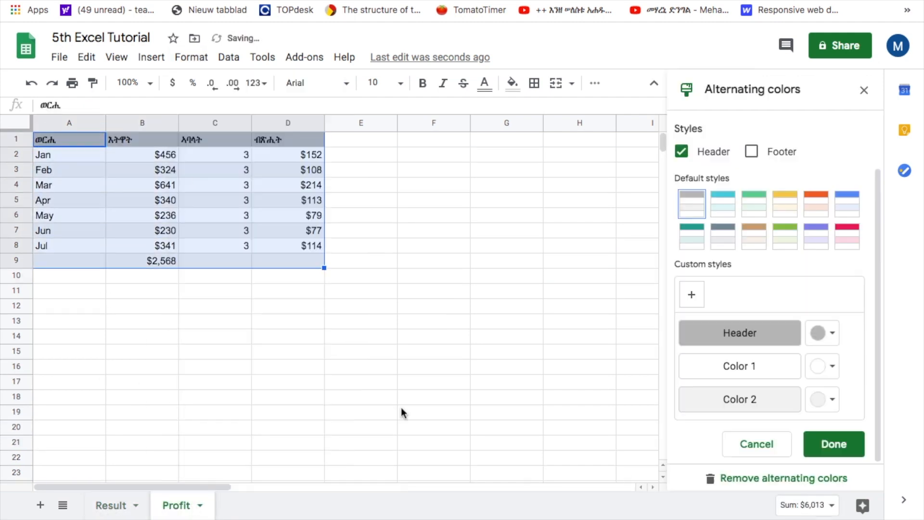
{"action": "left_click", "coordinate": [727, 204]}
{"action": "left_click", "coordinate": [834, 444]}
{"action": "left_click", "coordinate": [367, 343]}
- Enter "Total" in cell A9 and apply a fill color to the adjacent cell B9
{"action": "left_click", "coordinate": [162, 264]}
{"action": "left_click", "coordinate": [69, 261]}
{"action": "type", "text": "Total"}
{"action": "key", "text": "Tab"}
{"action": "left_click", "coordinate": [512, 82]}
{"action": "left_click", "coordinate": [532, 137]}
{"action": "left_click", "coordinate": [215, 291]}
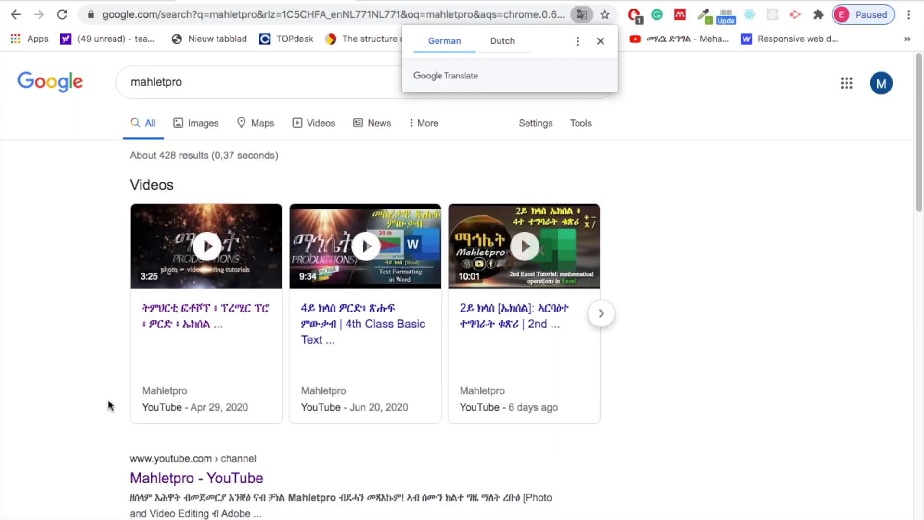
- Open the Mahletpro YouTube channel from the Google search results and set its notifications to All
{"action": "scroll", "coordinate": [108, 399], "scroll_direction": "down", "scroll_amount": 3}
{"action": "left_click", "coordinate": [222, 365]}
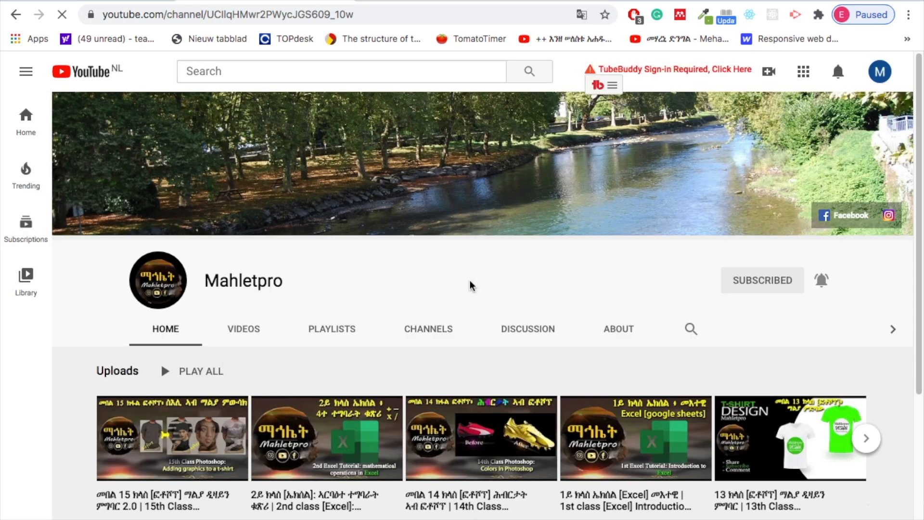
{"action": "left_click", "coordinate": [822, 284]}
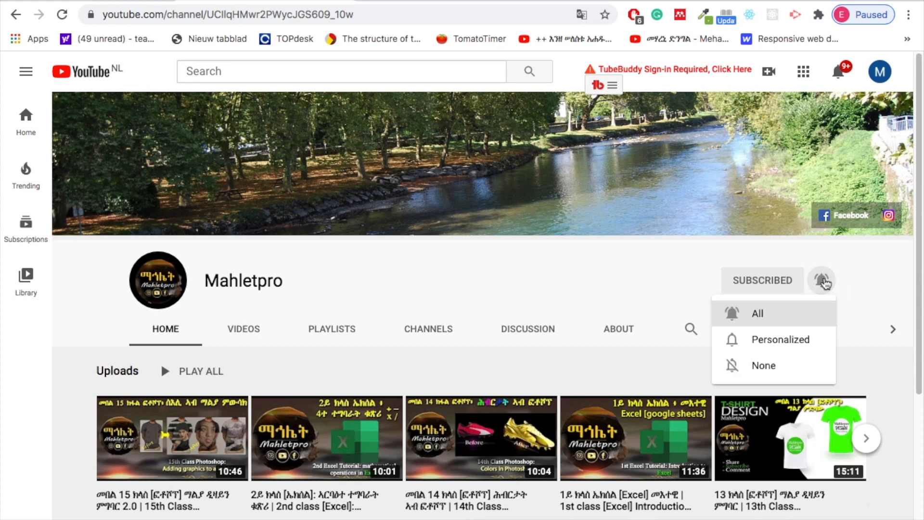
{"action": "left_click", "coordinate": [764, 314]}
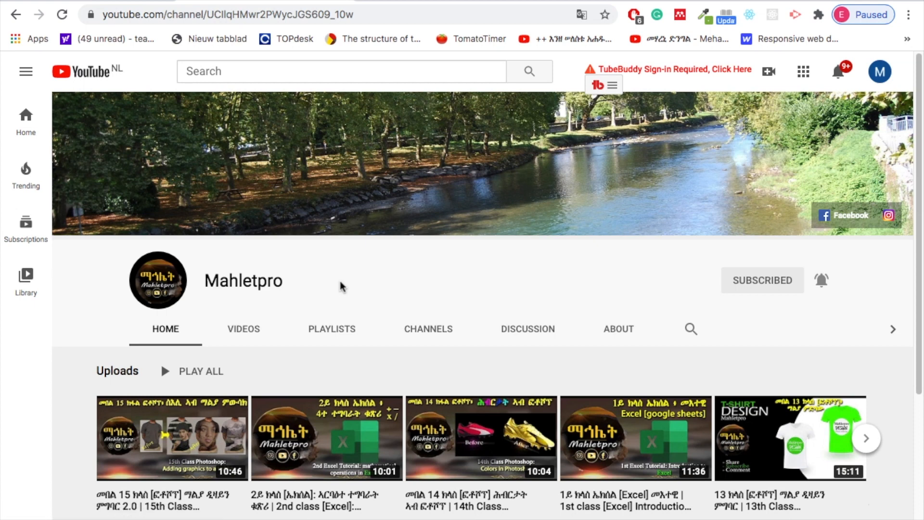
- Look through the Mahletpro channel's home page, uploaded videos and playlists
{"action": "scroll", "coordinate": [345, 289], "scroll_direction": "down", "scroll_amount": 1}
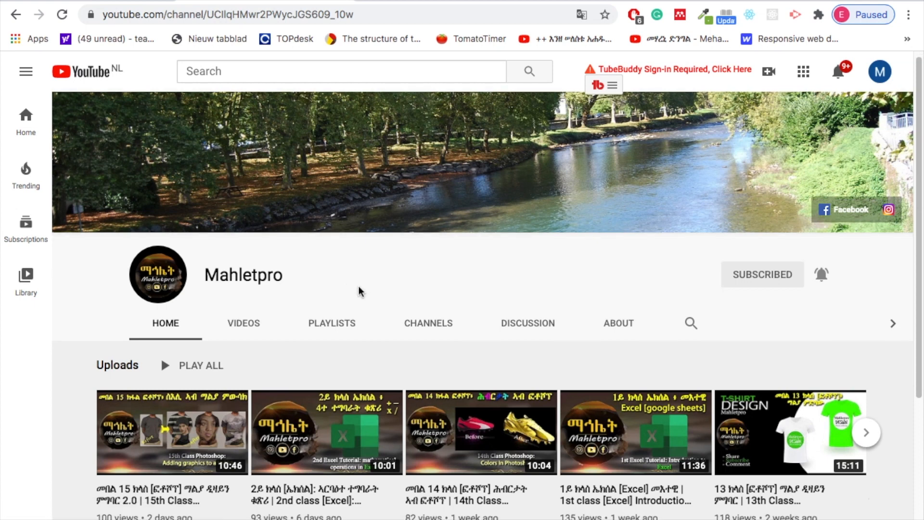
{"action": "scroll", "coordinate": [372, 295], "scroll_direction": "down", "scroll_amount": 1}
{"action": "scroll", "coordinate": [370, 295], "scroll_direction": "down", "scroll_amount": 1}
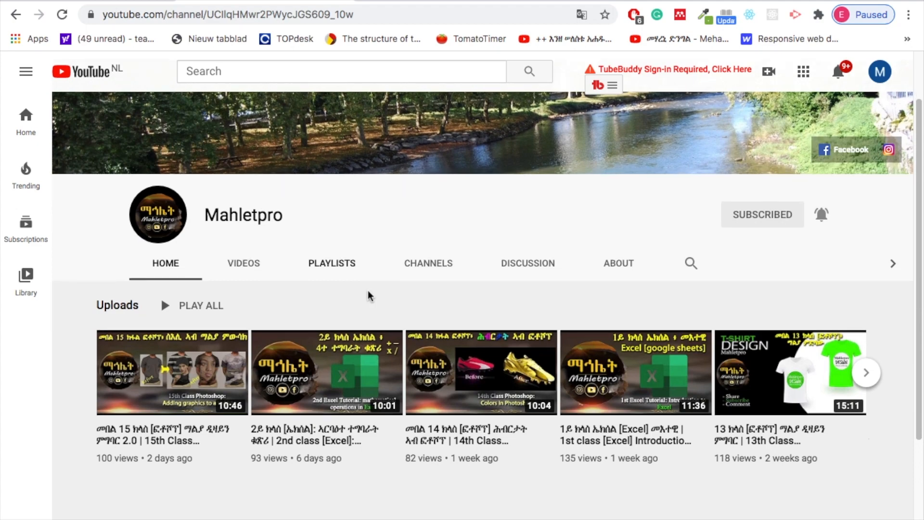
{"action": "left_click", "coordinate": [251, 273]}
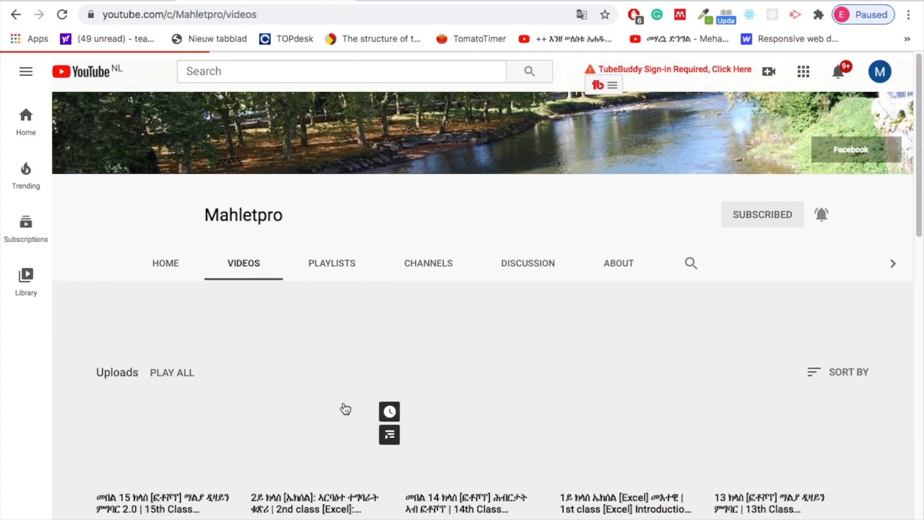
{"action": "scroll", "coordinate": [350, 391], "scroll_direction": "down", "scroll_amount": 5}
{"action": "scroll", "coordinate": [361, 367], "scroll_direction": "up", "scroll_amount": 5}
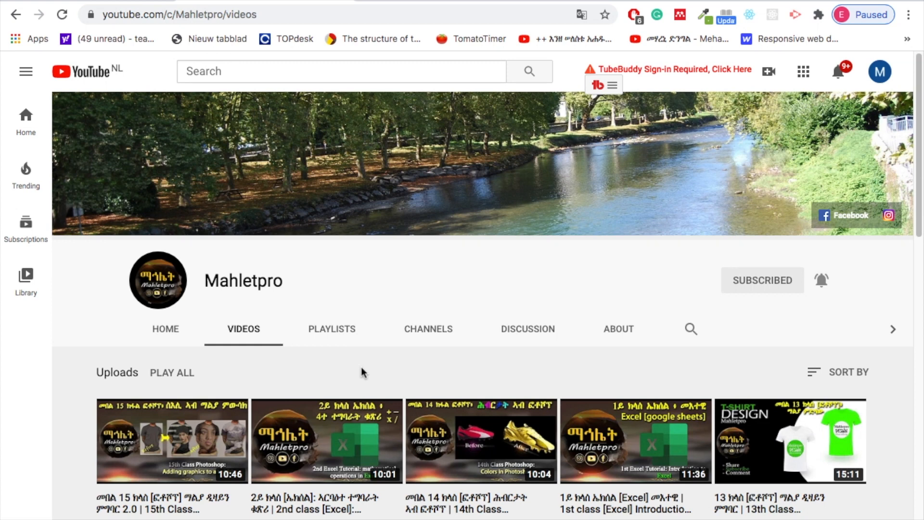
{"action": "left_click", "coordinate": [345, 329]}
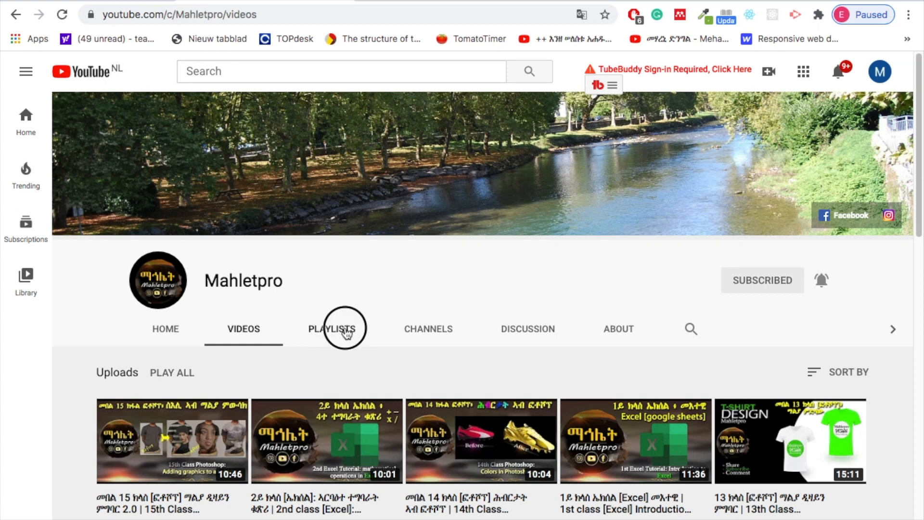
{"action": "scroll", "coordinate": [300, 368], "scroll_direction": "down", "scroll_amount": 3}
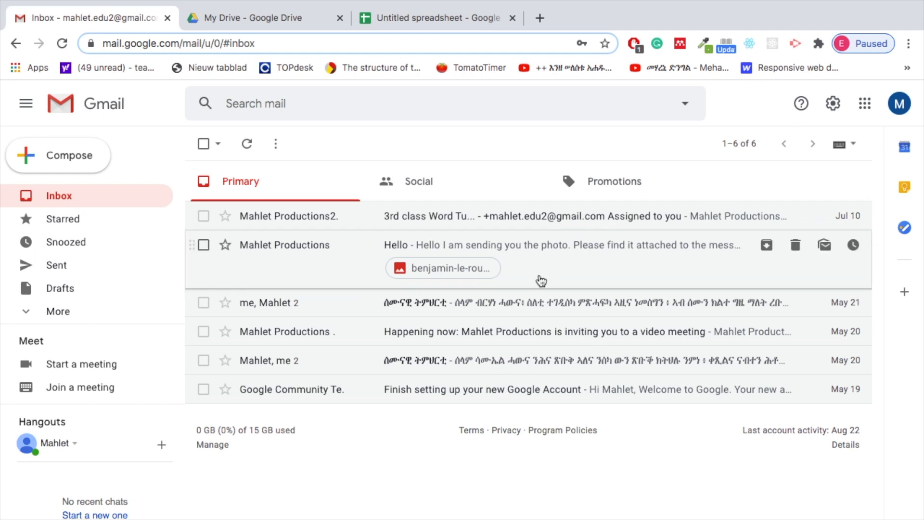
- Switch from Gmail to Google Drive and open the Excel Tutorial folder
{"action": "left_click", "coordinate": [865, 105]}
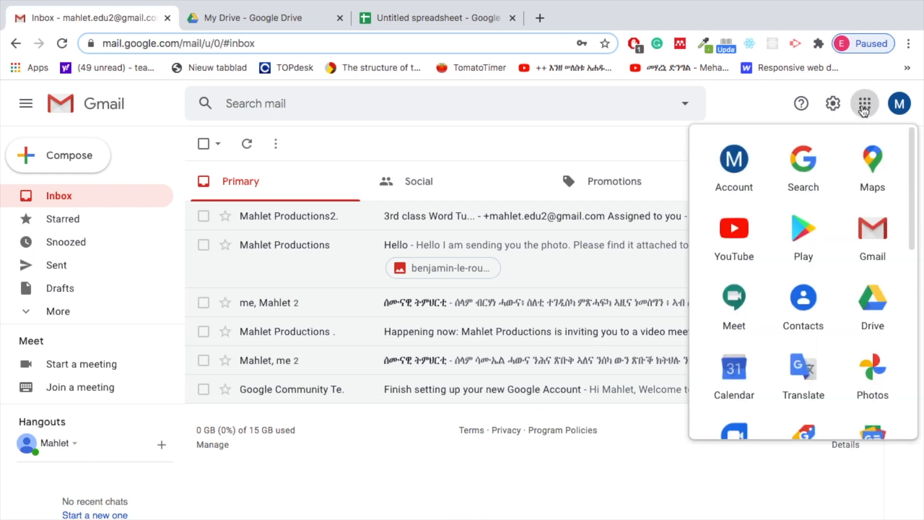
{"action": "left_click", "coordinate": [876, 316]}
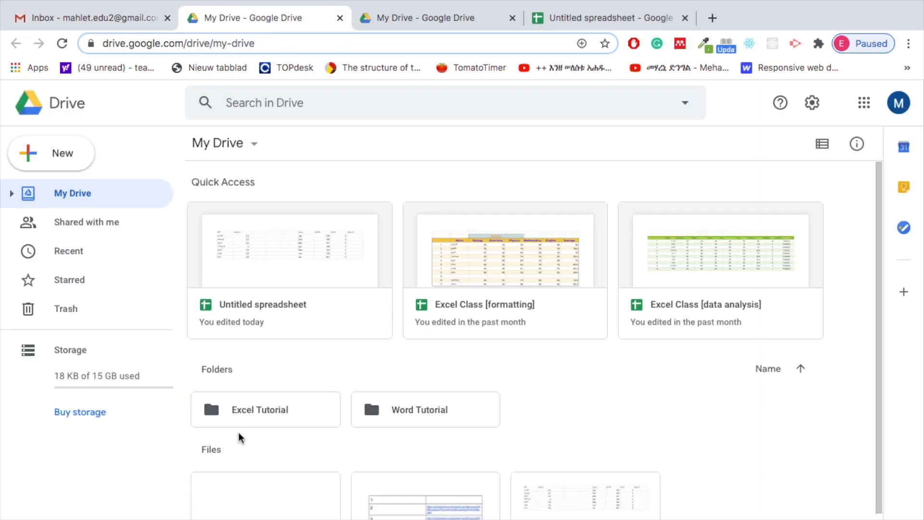
{"action": "double_click", "coordinate": [297, 417]}
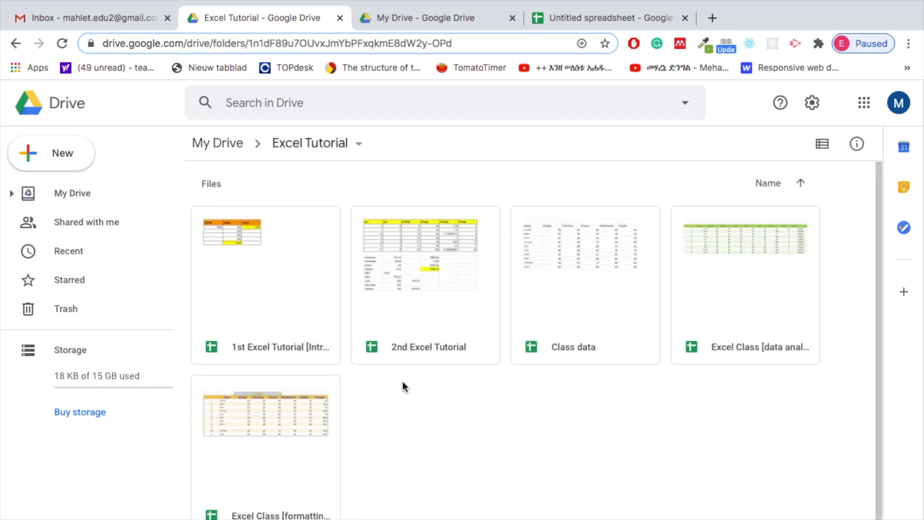
- Create a new blank Google Sheets spreadsheet in the Excel Tutorial folder
{"action": "left_click", "coordinate": [62, 158]}
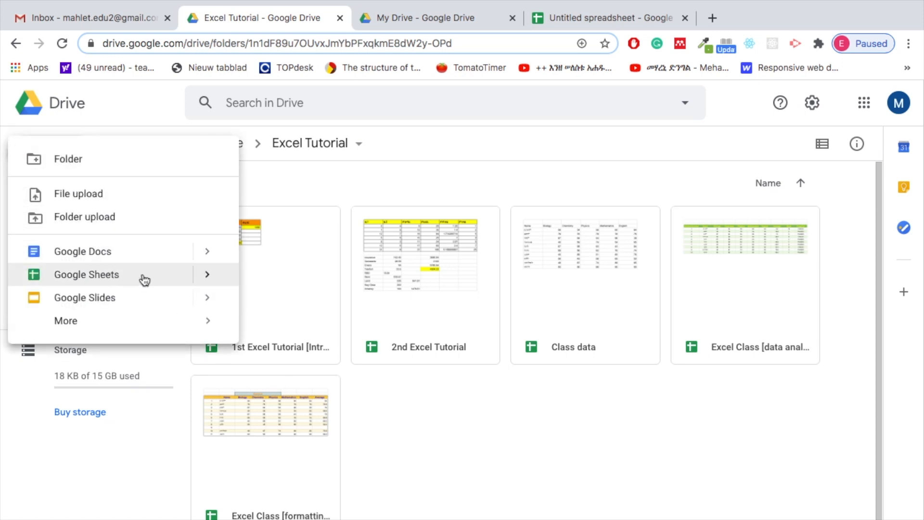
{"action": "mouse_move", "coordinate": [207, 274]}
{"action": "left_click", "coordinate": [265, 285]}
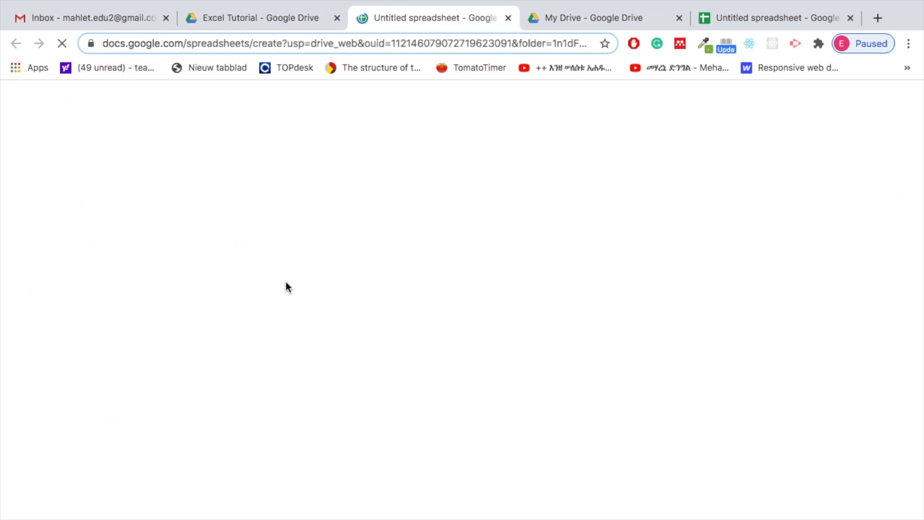
- Rename the new spreadsheet as "5th Excel Tutorial"
{"action": "left_click_drag", "start_coordinate": [174, 96], "coordinate": [52, 94]}
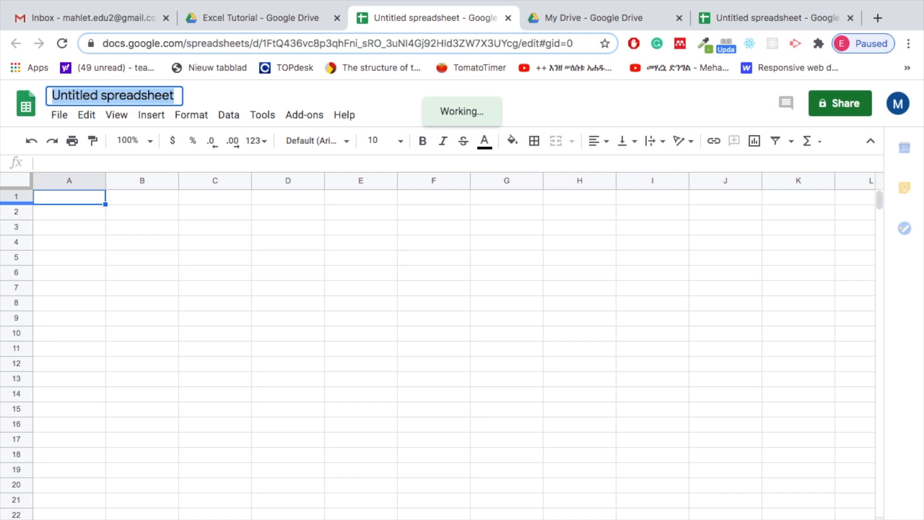
{"action": "type", "text": "5th "}
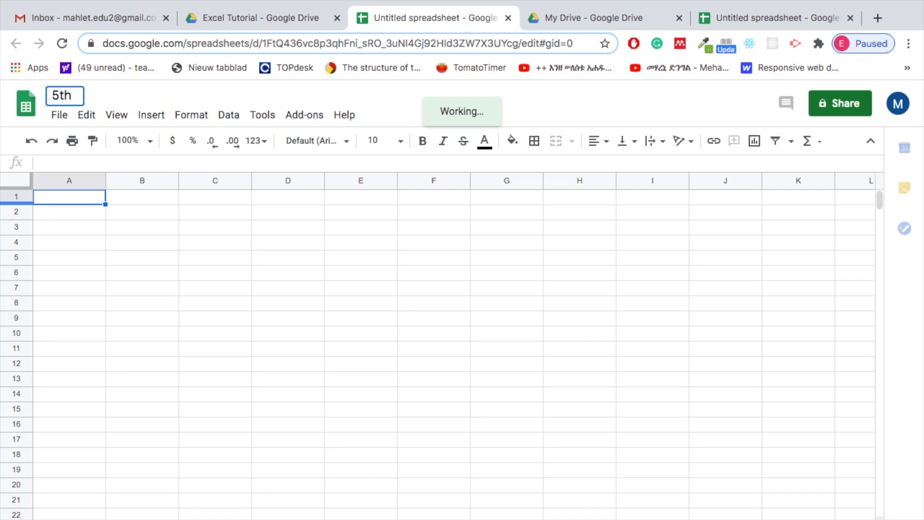
{"action": "type", "text": "Excel Tutorial"}
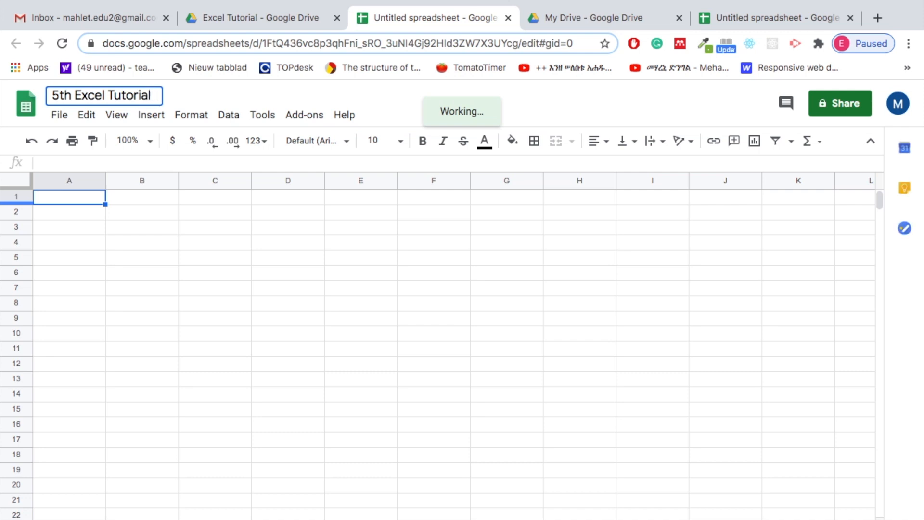
{"action": "key", "text": "Return"}
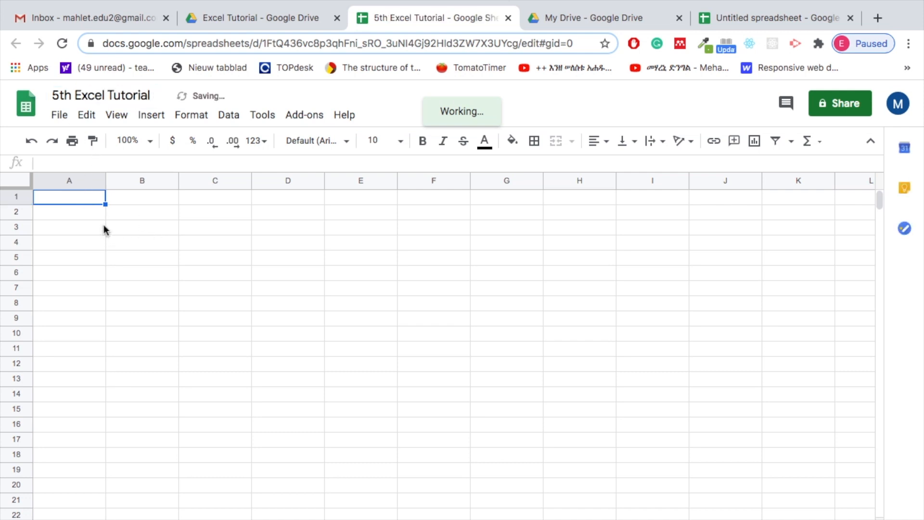
{"action": "left_click", "coordinate": [102, 227]}
{"action": "left_click", "coordinate": [89, 200]}
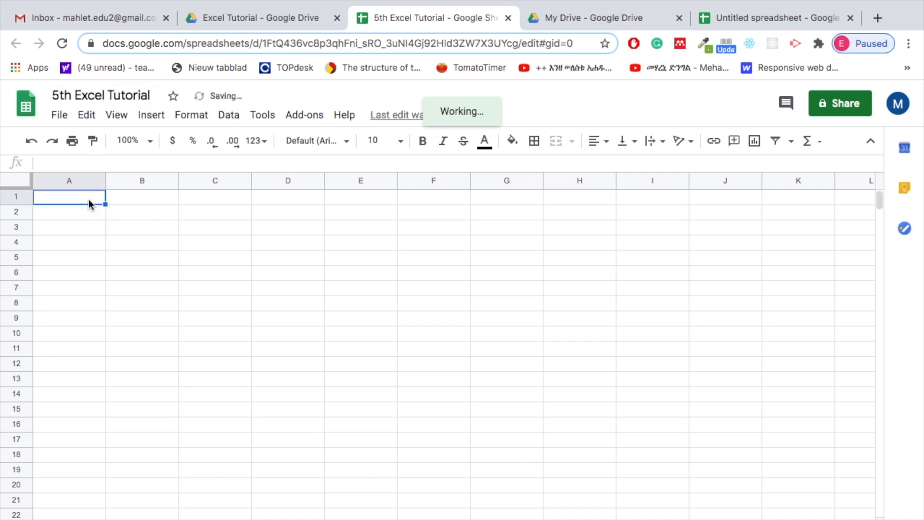
- Copy range A1:I8 from the existing Untitled spreadsheet and paste it at A1 of 5th Excel Tutorial
{"action": "left_click", "coordinate": [744, 18]}
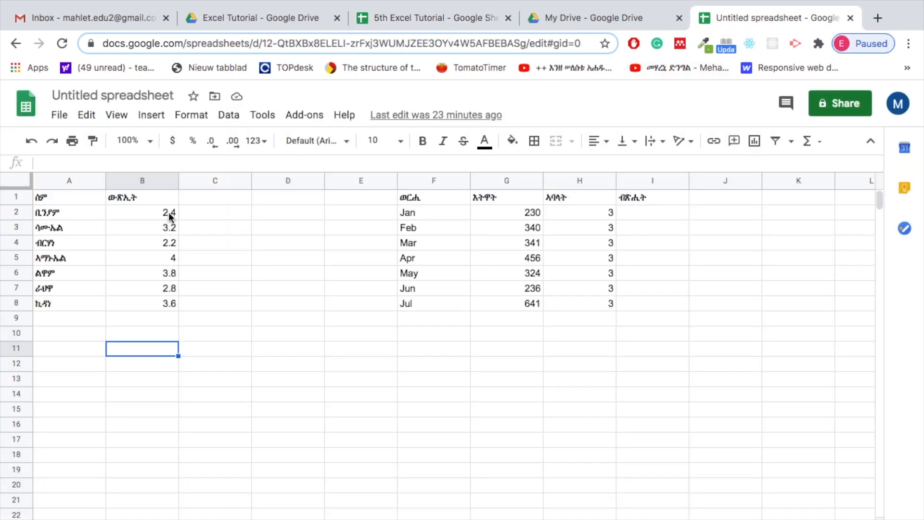
{"action": "left_click_drag", "start_coordinate": [51, 201], "coordinate": [659, 307]}
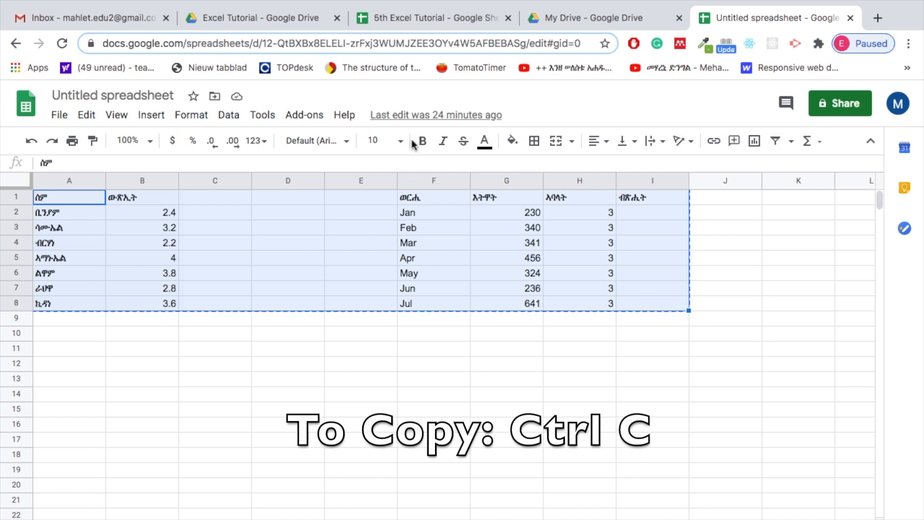
{"action": "left_click", "coordinate": [436, 19]}
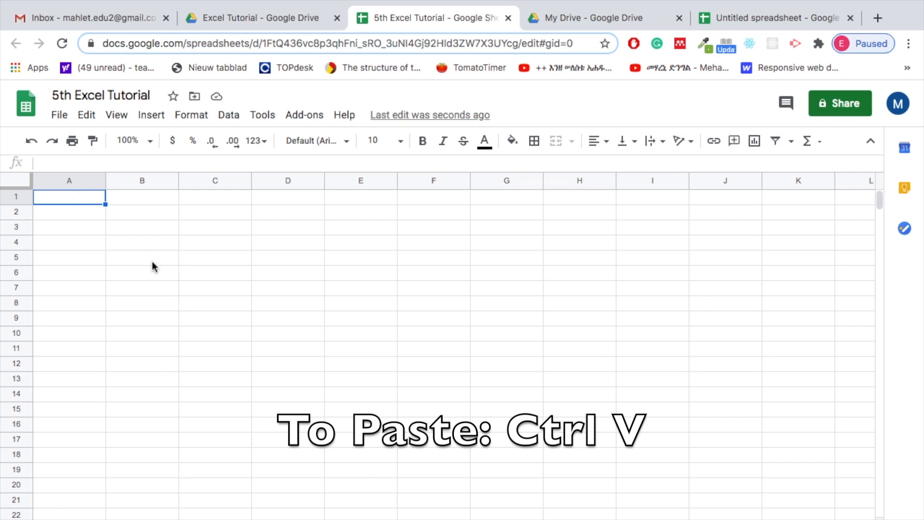
{"action": "key", "text": "ctrl+v"}
{"action": "left_click", "coordinate": [343, 313]}
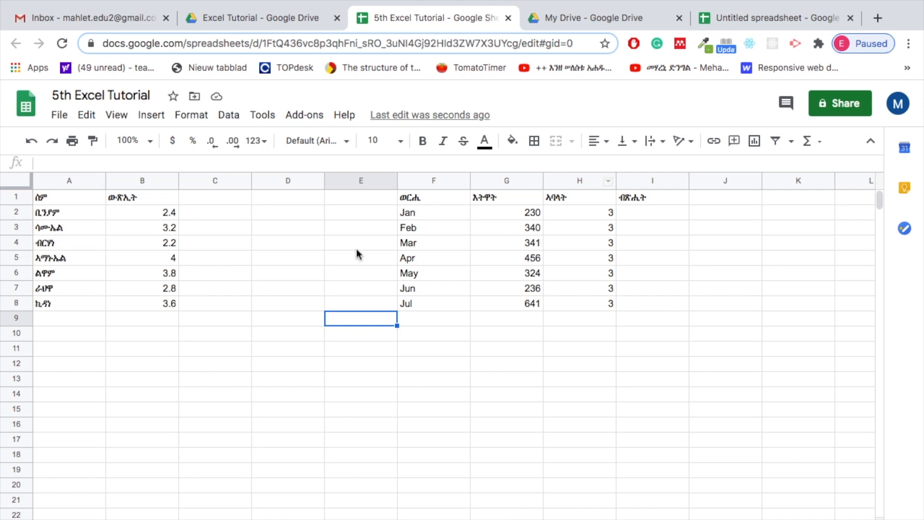
{"action": "left_click", "coordinate": [288, 348]}
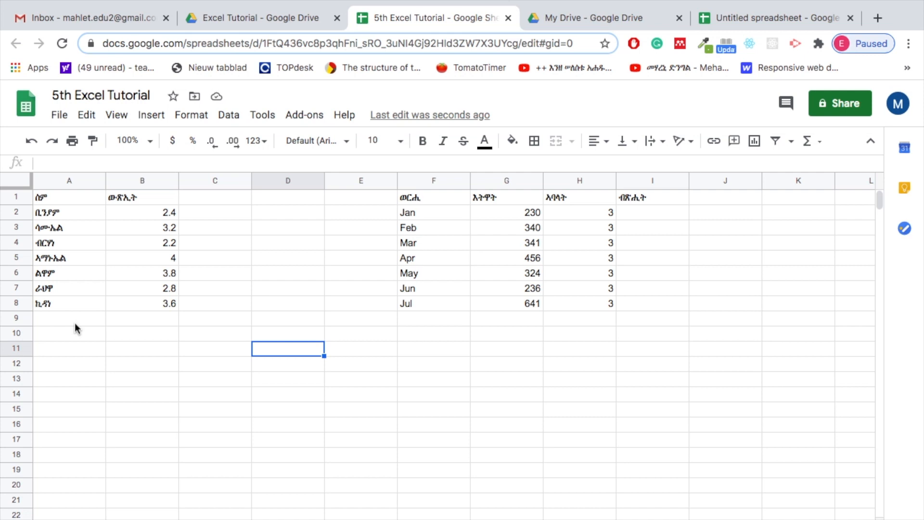
- Examine the names and their results in A2:B8, checking how each row's name and value belong together
{"action": "left_click", "coordinate": [61, 216]}
{"action": "left_click_drag", "start_coordinate": [61, 218], "coordinate": [62, 303]}
{"action": "left_click_drag", "start_coordinate": [137, 212], "coordinate": [149, 304]}
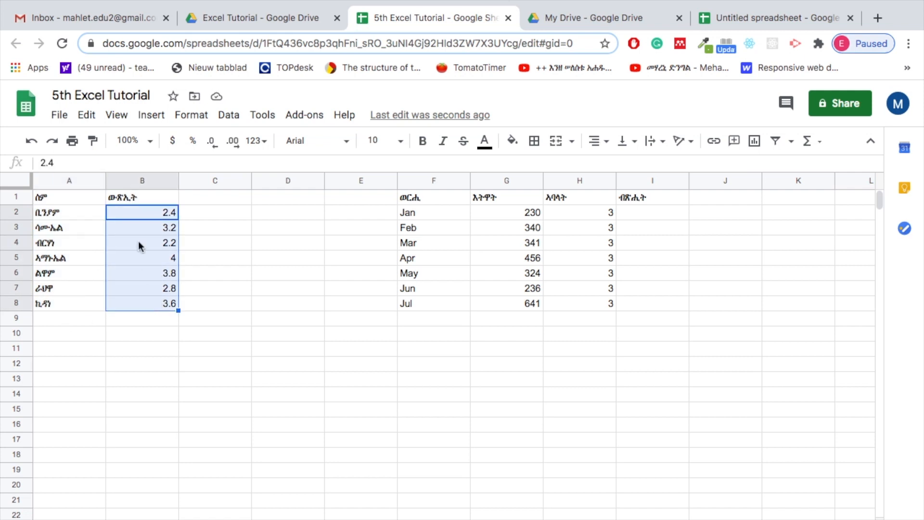
{"action": "left_click", "coordinate": [147, 217]}
{"action": "left_click", "coordinate": [149, 227]}
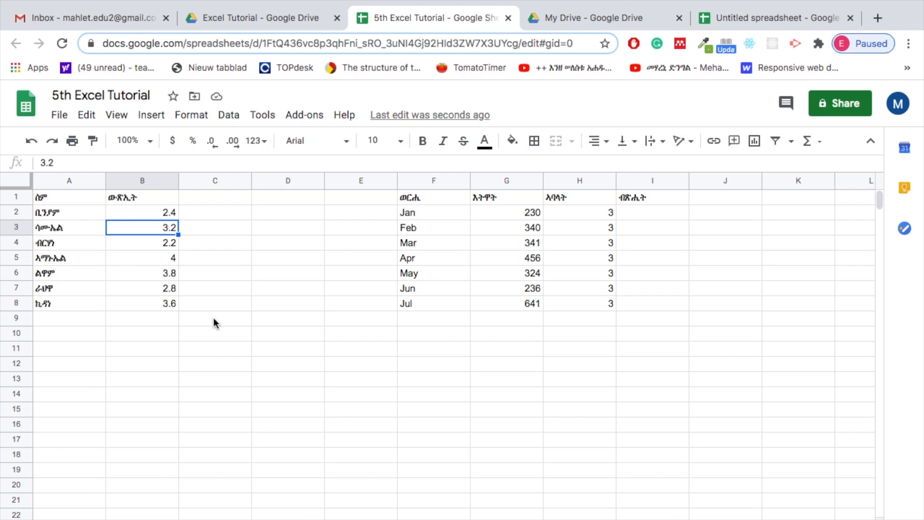
{"action": "left_click", "coordinate": [151, 361]}
{"action": "left_click", "coordinate": [146, 322]}
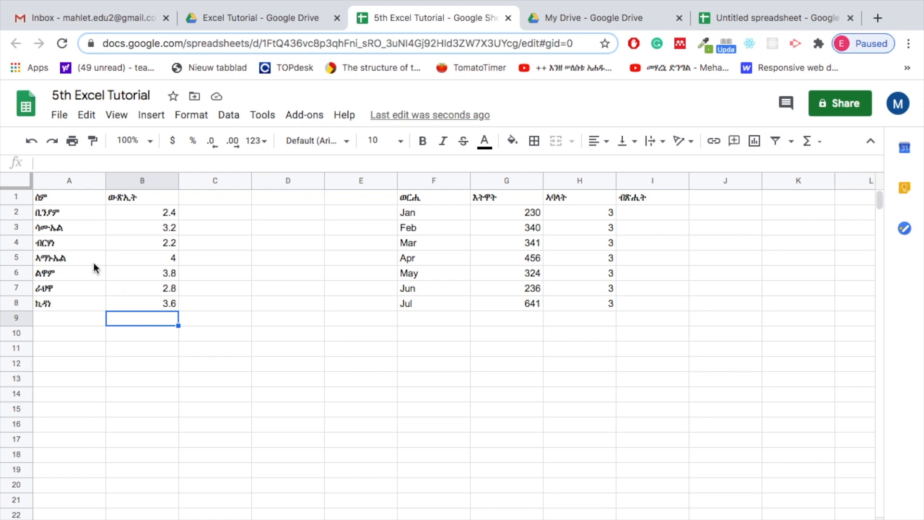
{"action": "left_click_drag", "start_coordinate": [47, 212], "coordinate": [166, 232]}
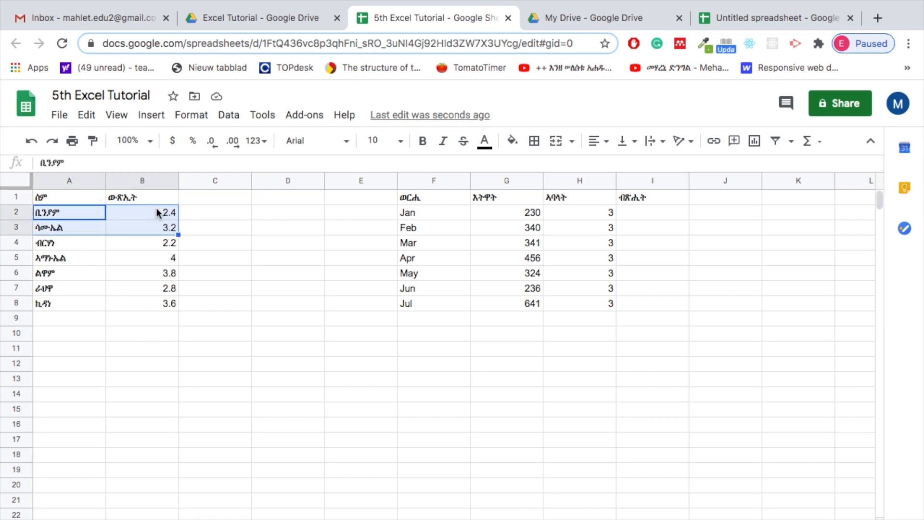
{"action": "left_click", "coordinate": [155, 324]}
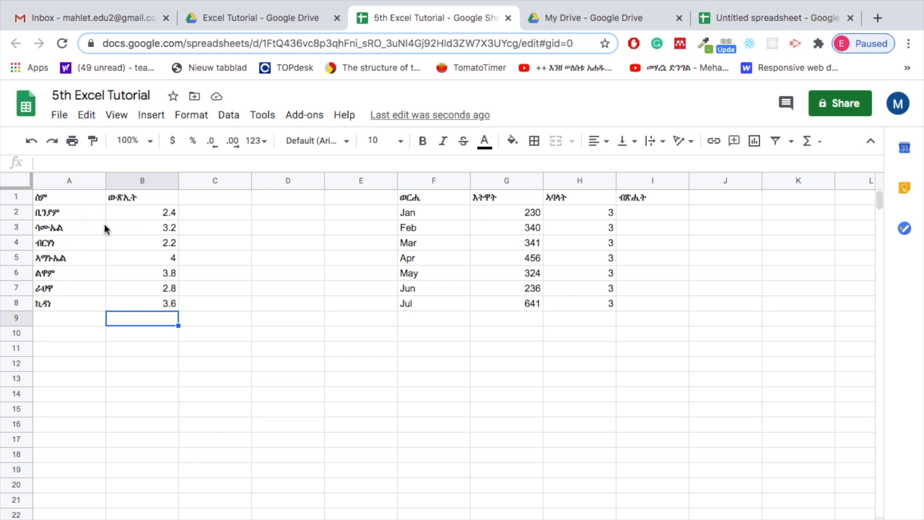
- Freeze the header row, row 1, of the pasted data
{"action": "left_click", "coordinate": [21, 199]}
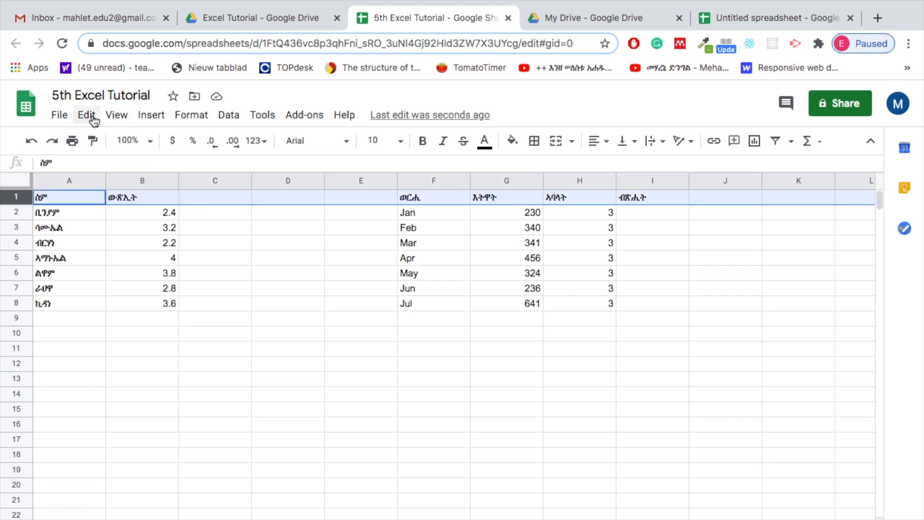
{"action": "left_click", "coordinate": [116, 115]}
{"action": "mouse_move", "coordinate": [175, 142]}
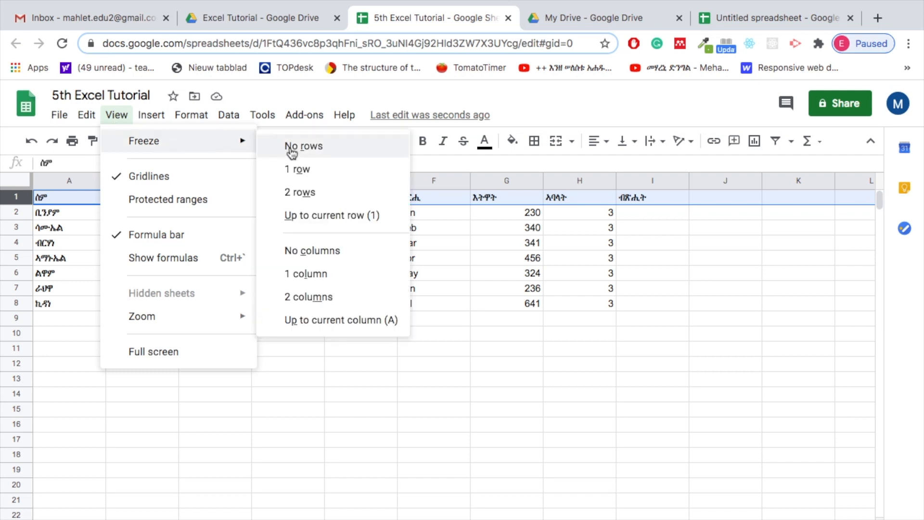
{"action": "left_click", "coordinate": [318, 174]}
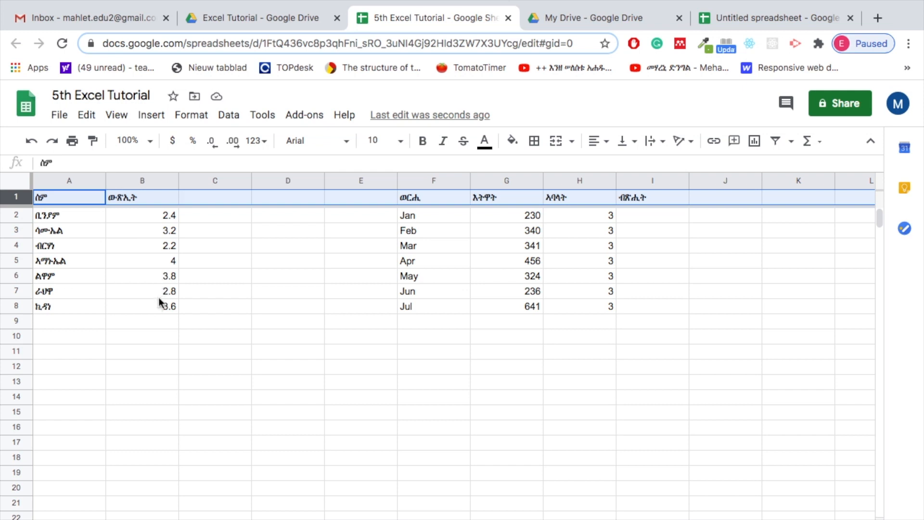
{"action": "left_click", "coordinate": [140, 295]}
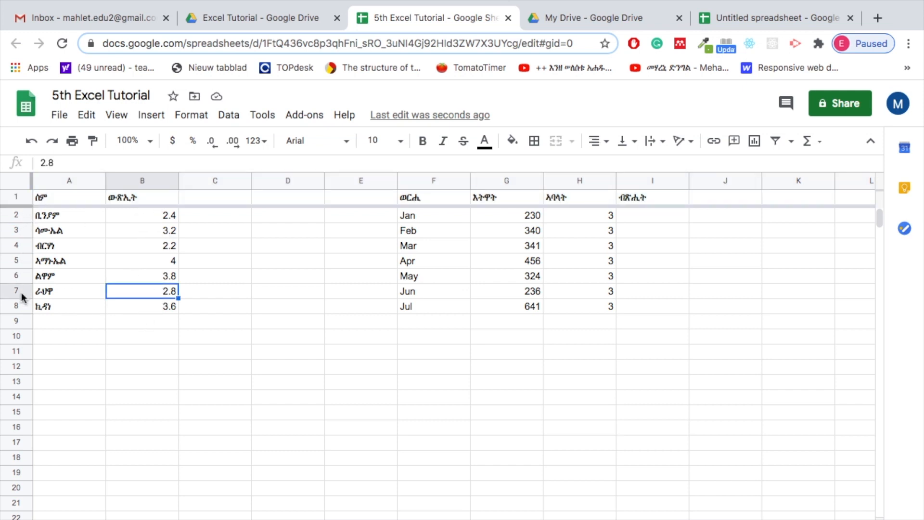
- Sort the sheet by column B in ascending order (A → Z)
{"action": "left_click", "coordinate": [115, 319]}
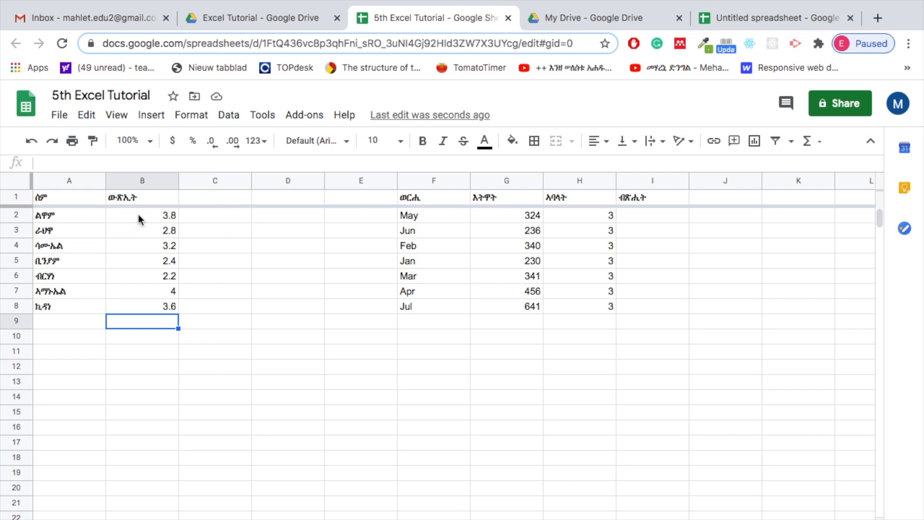
{"action": "left_click", "coordinate": [140, 247]}
{"action": "left_click", "coordinate": [140, 262]}
{"action": "left_click", "coordinate": [146, 219]}
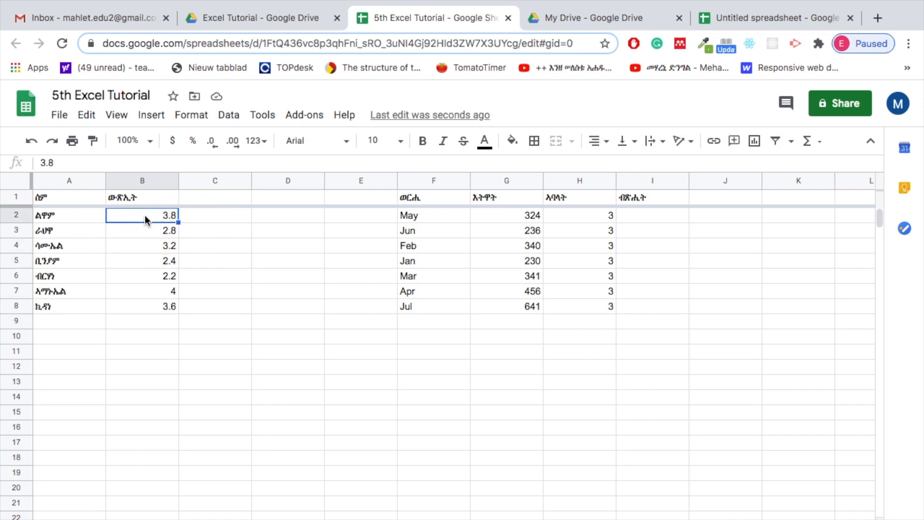
{"action": "left_click", "coordinate": [240, 118]}
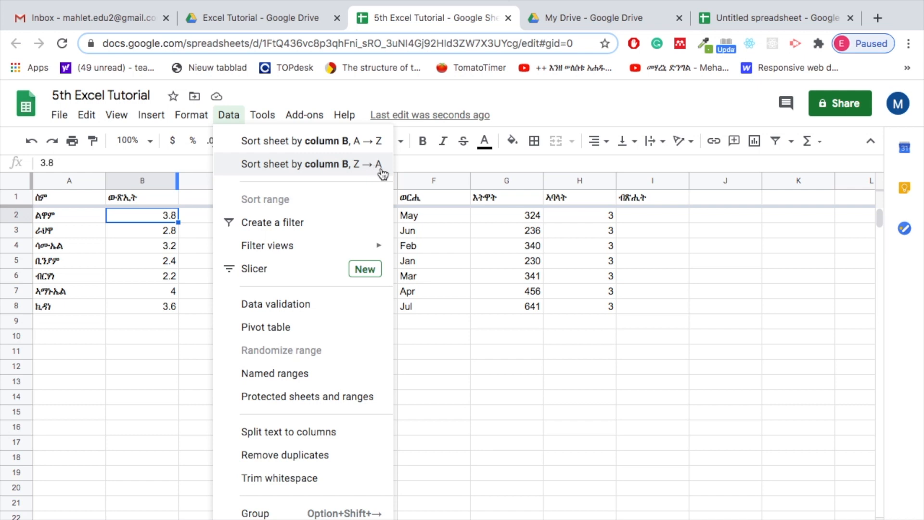
{"action": "left_click", "coordinate": [320, 141]}
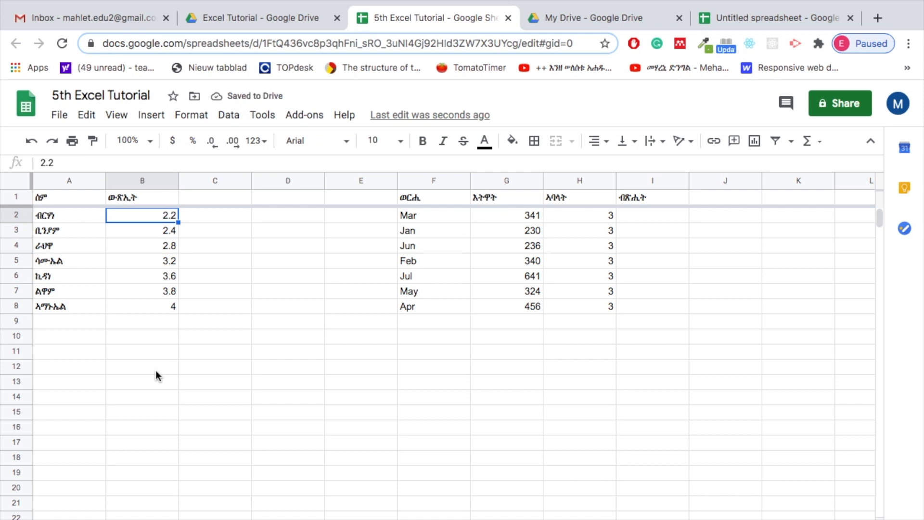
{"action": "left_click", "coordinate": [136, 304]}
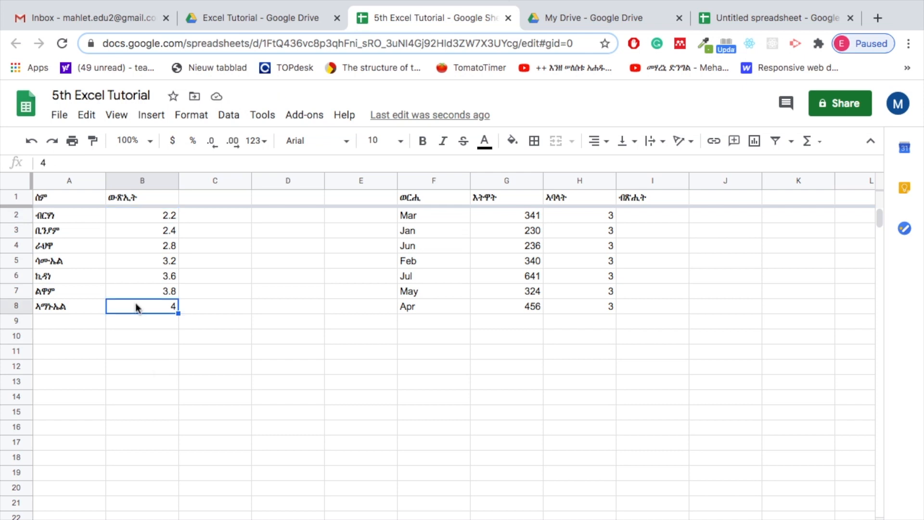
{"action": "left_click", "coordinate": [159, 218]}
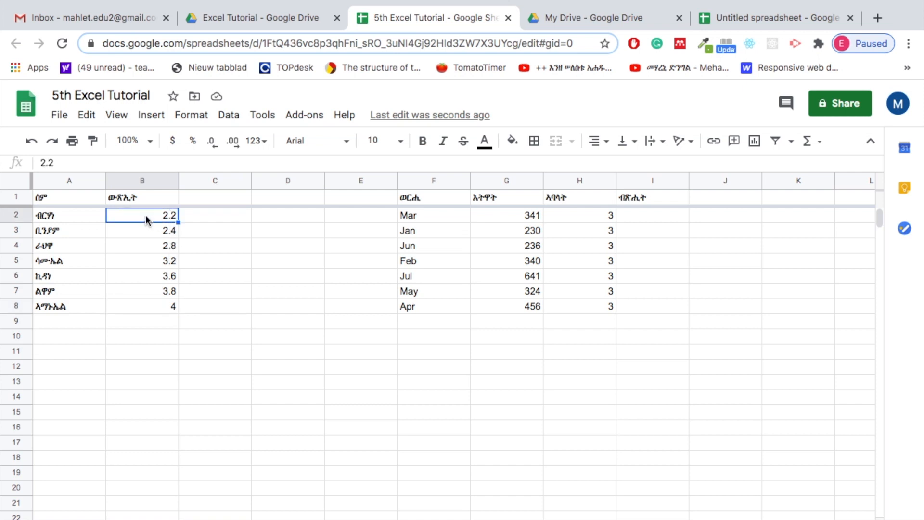
- Sort the sheet by column B in descending order (Z → A)
{"action": "left_click", "coordinate": [236, 121]}
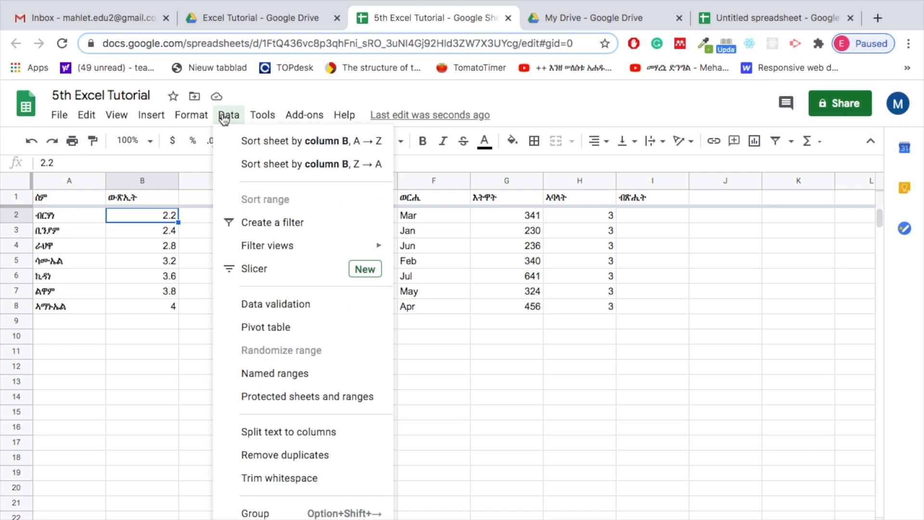
{"action": "left_click", "coordinate": [269, 164]}
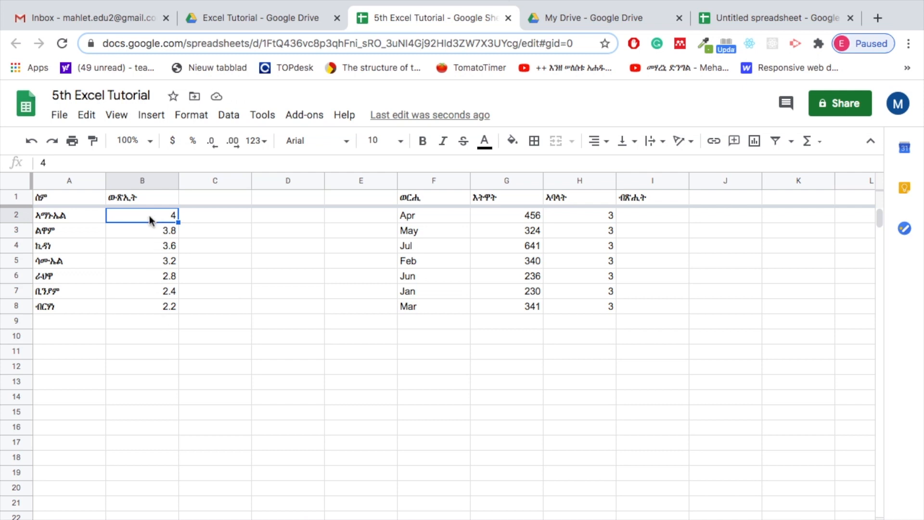
{"action": "left_click", "coordinate": [139, 313]}
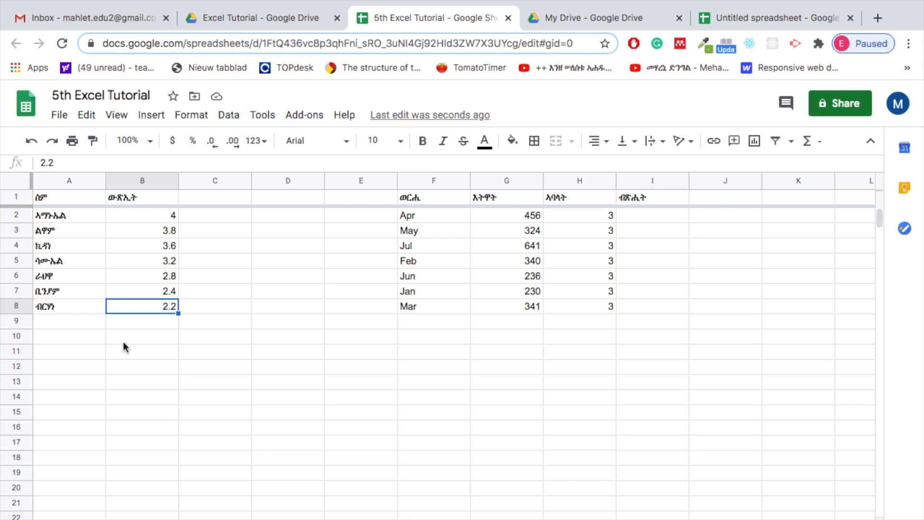
- Apply alternating colors to A1:B8 with the default light green style, keeping the header row option on
{"action": "left_click_drag", "start_coordinate": [56, 197], "coordinate": [167, 310]}
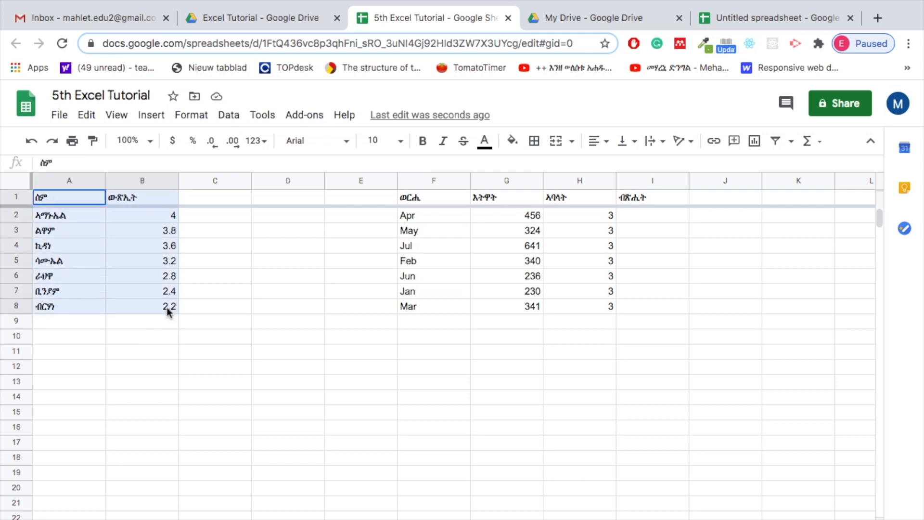
{"action": "left_click", "coordinate": [189, 115]}
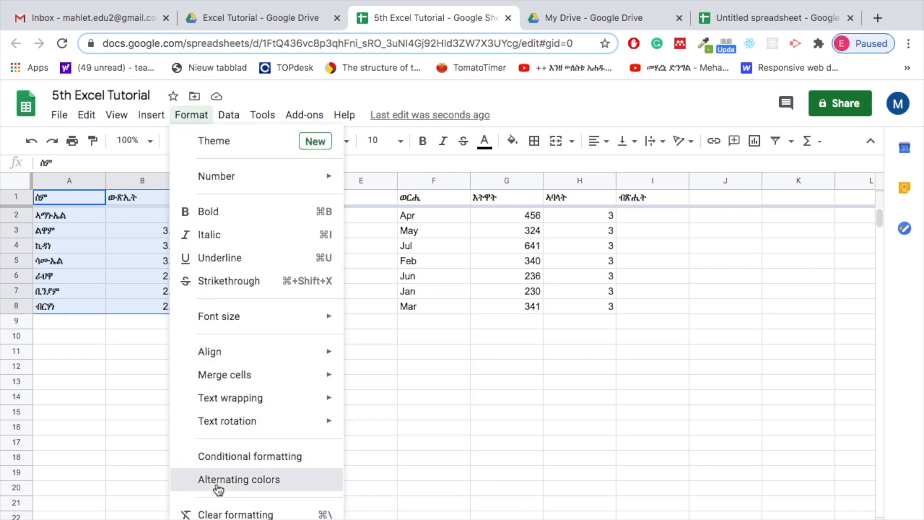
{"action": "left_click", "coordinate": [262, 480]}
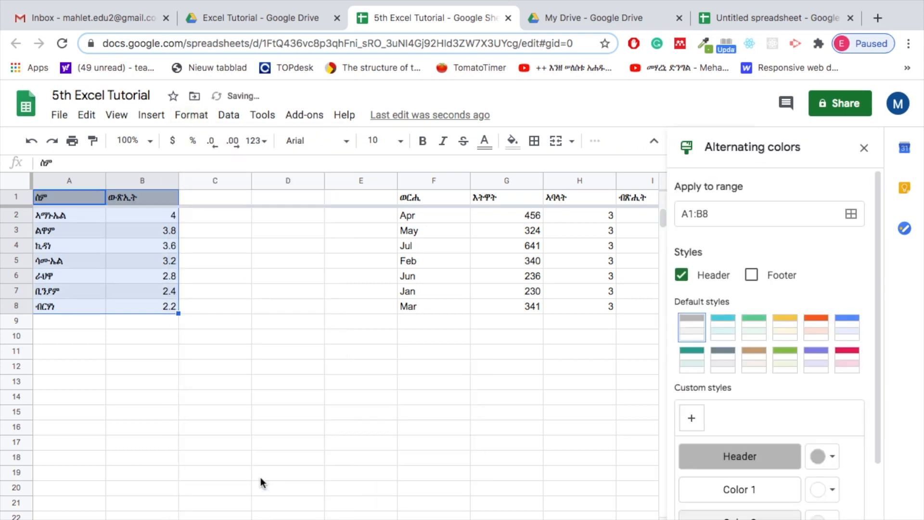
{"action": "left_click", "coordinate": [789, 332]}
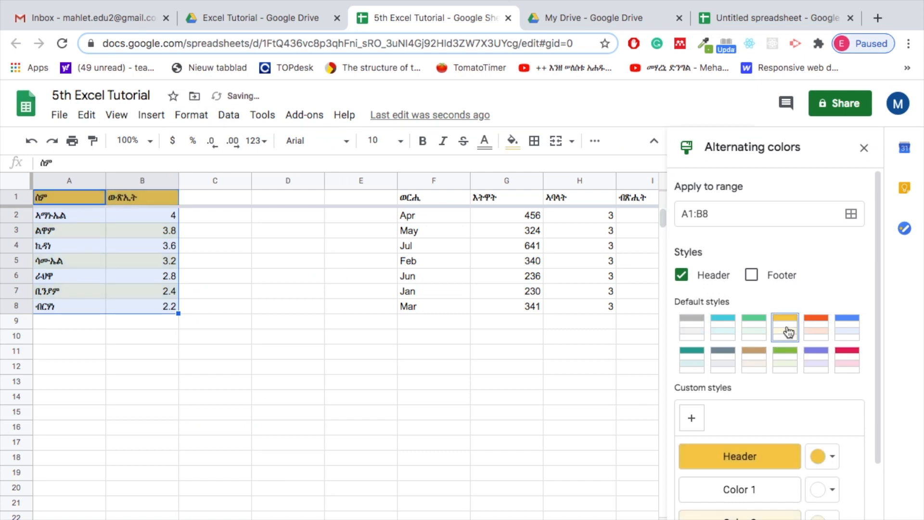
{"action": "left_click", "coordinate": [841, 336]}
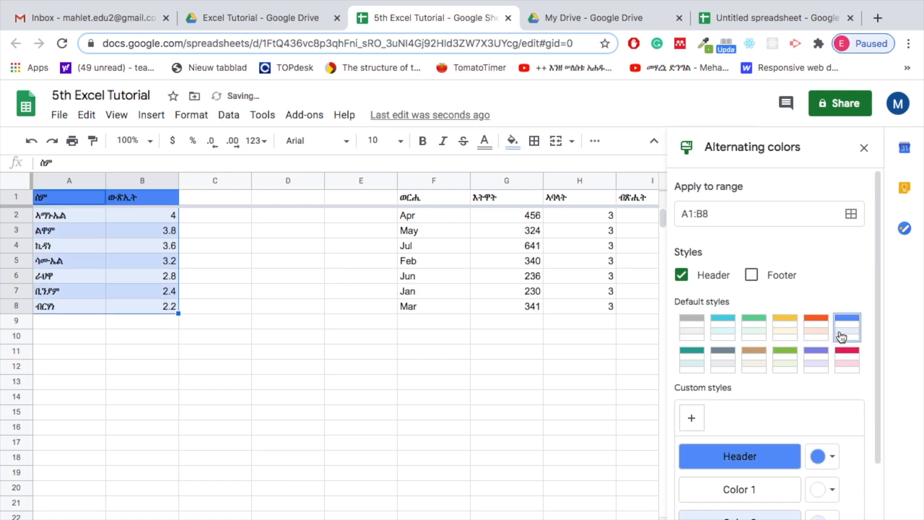
{"action": "left_click", "coordinate": [804, 336]}
{"action": "left_click", "coordinate": [787, 368]}
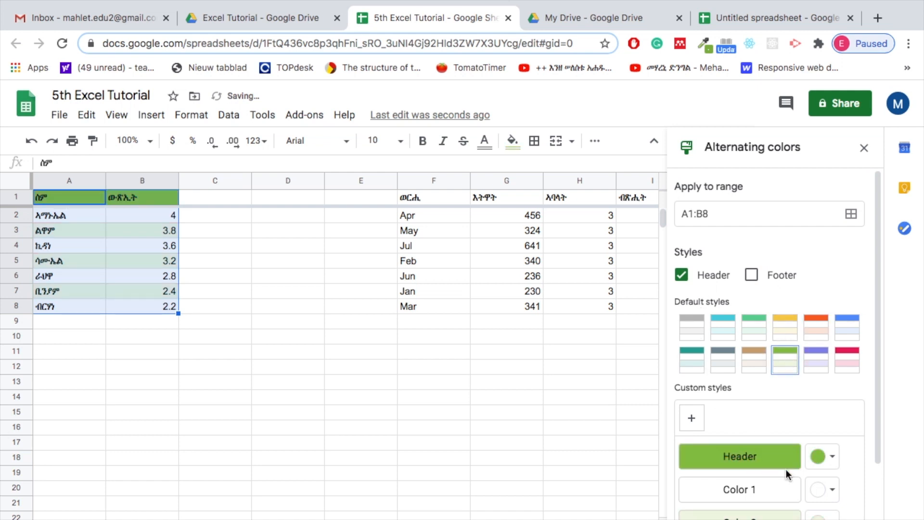
{"action": "scroll", "coordinate": [797, 479], "scroll_direction": "down", "scroll_amount": 2}
{"action": "left_click", "coordinate": [833, 502]}
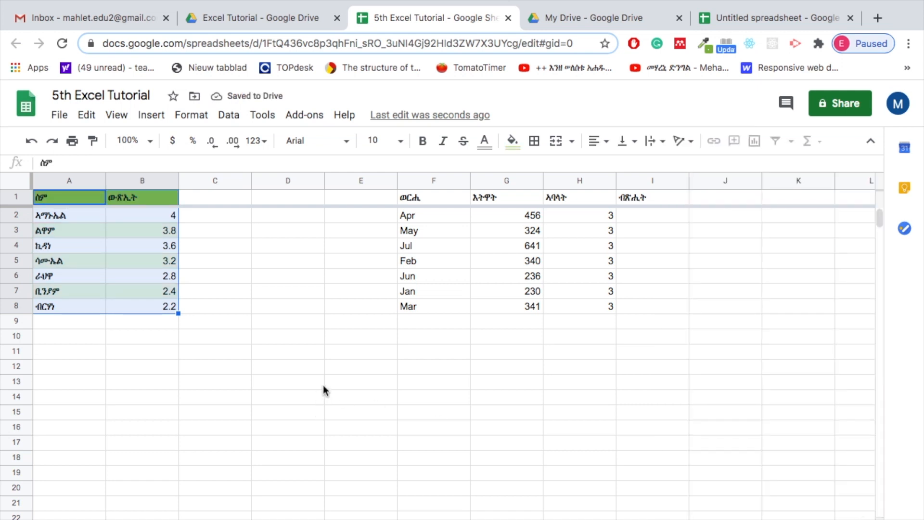
{"action": "left_click", "coordinate": [289, 368]}
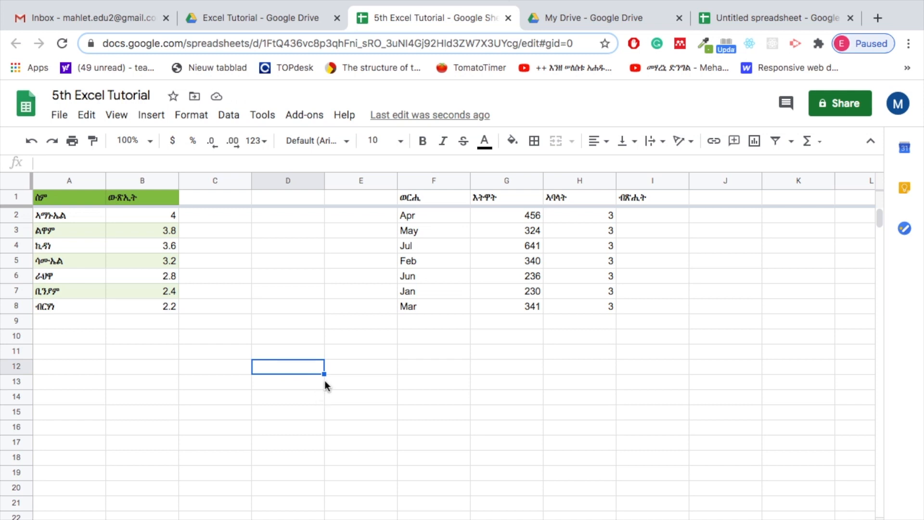
{"action": "left_click", "coordinate": [281, 293]}
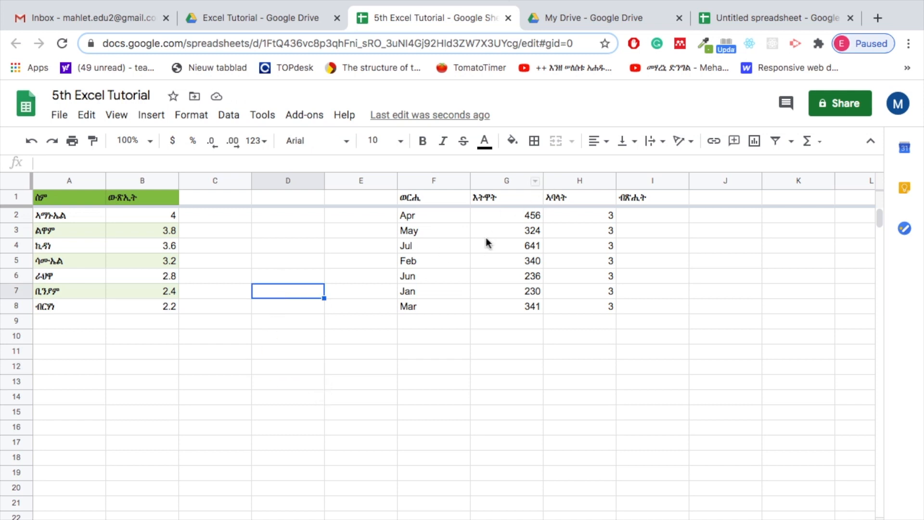
- Clear the out-of-order month names from F2:F8 in the second table
{"action": "left_click", "coordinate": [530, 215]}
{"action": "left_click", "coordinate": [648, 216]}
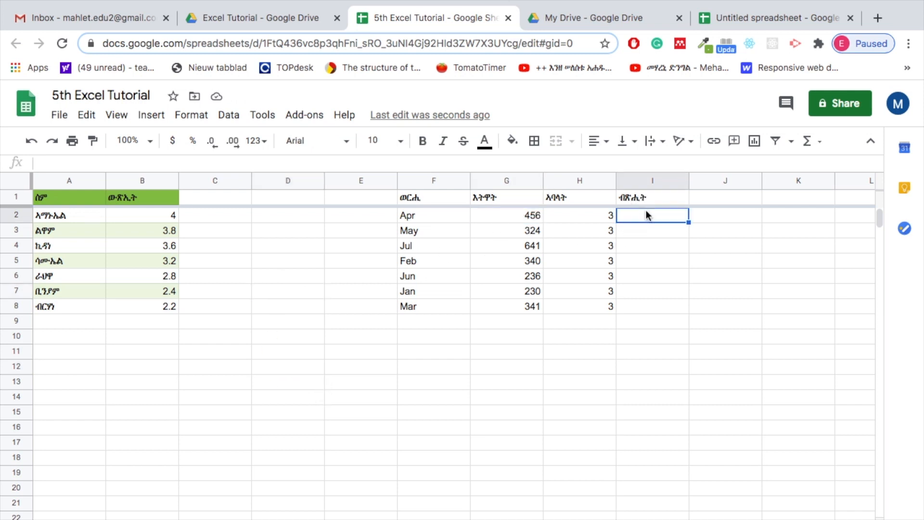
{"action": "left_click_drag", "start_coordinate": [421, 215], "coordinate": [427, 306]}
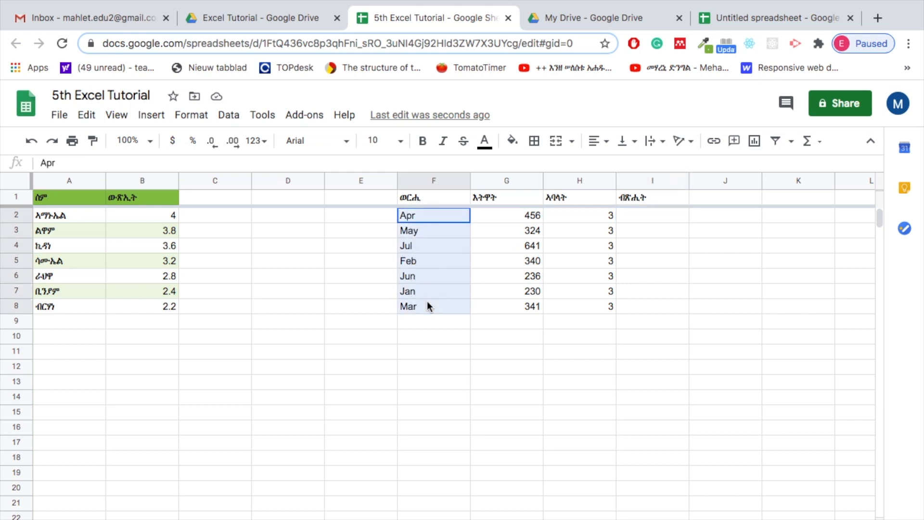
{"action": "left_click", "coordinate": [436, 216]}
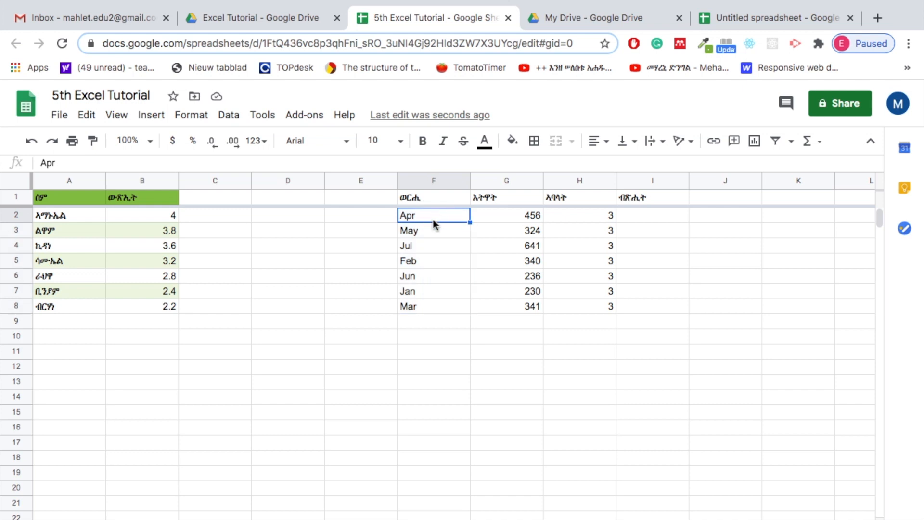
{"action": "left_click", "coordinate": [432, 232]}
{"action": "left_click_drag", "start_coordinate": [435, 215], "coordinate": [439, 302]}
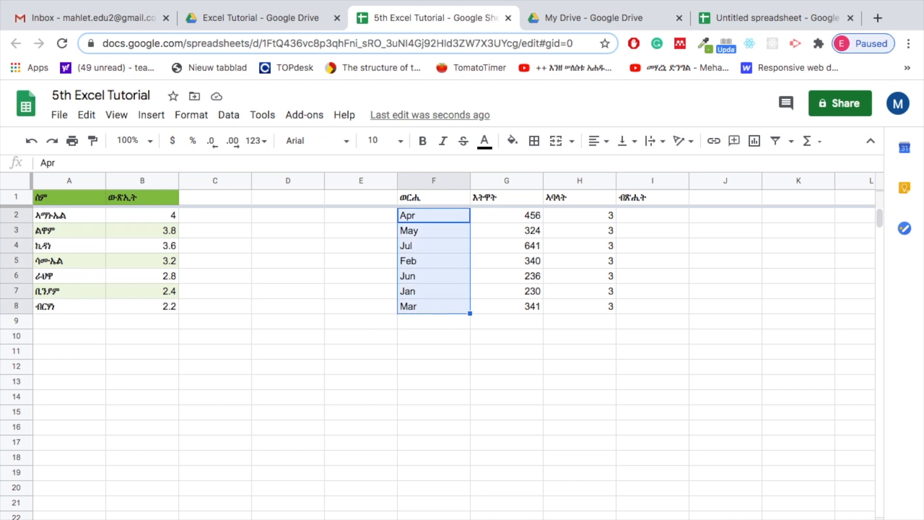
{"action": "key", "text": "Delete"}
- Enter Jan in F2 and autofill the month series down to F8
{"action": "left_click", "coordinate": [417, 218]}
{"action": "type", "text": "Jan"}
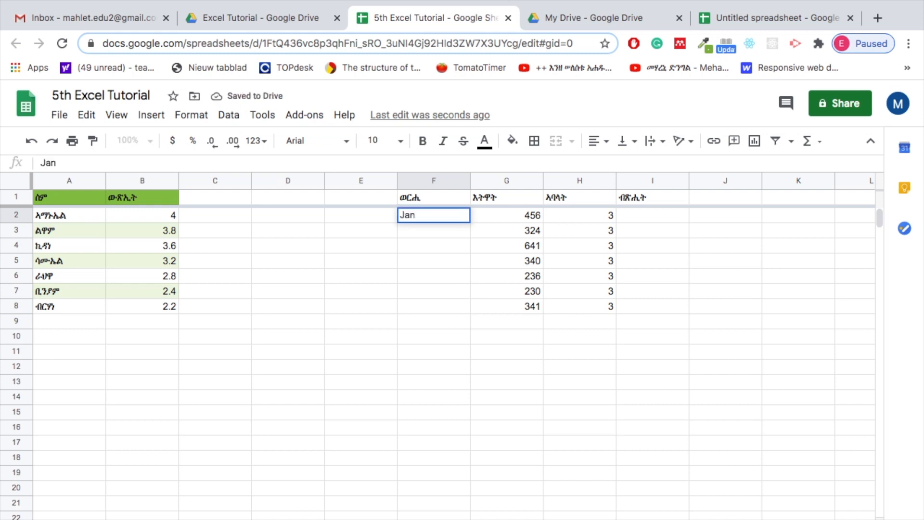
{"action": "key", "text": "Return"}
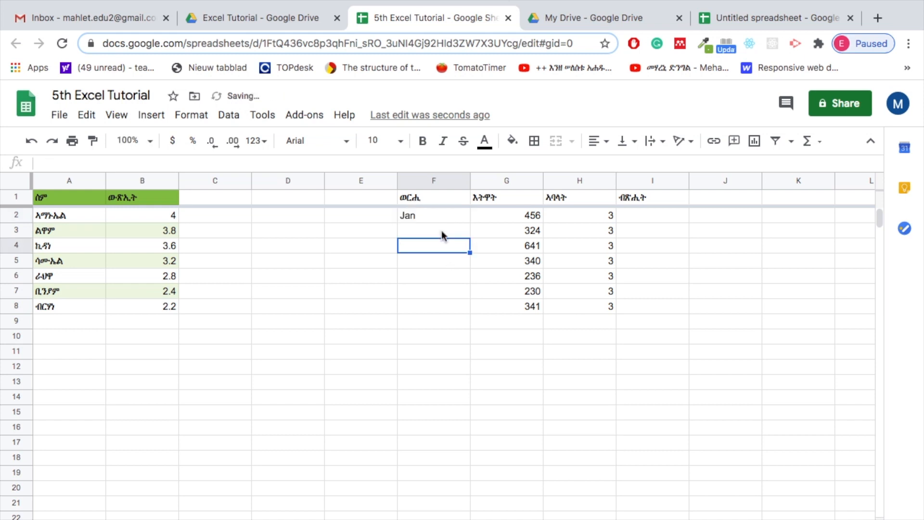
{"action": "left_click", "coordinate": [452, 218]}
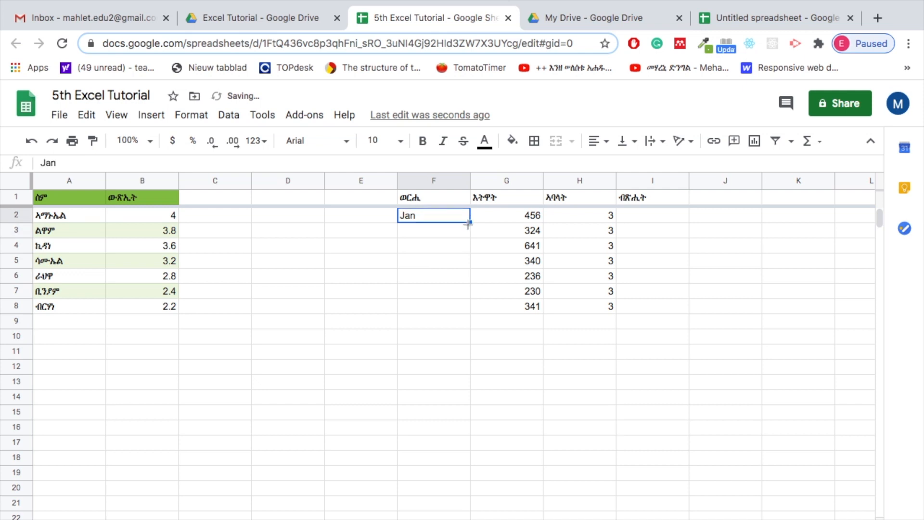
{"action": "left_click_drag", "start_coordinate": [468, 223], "coordinate": [464, 308]}
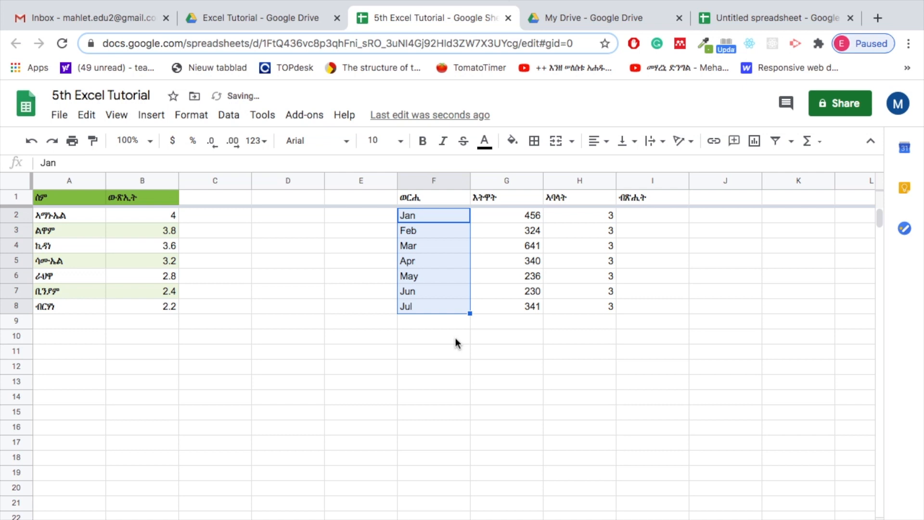
{"action": "left_click", "coordinate": [456, 308]}
{"action": "left_click", "coordinate": [453, 363]}
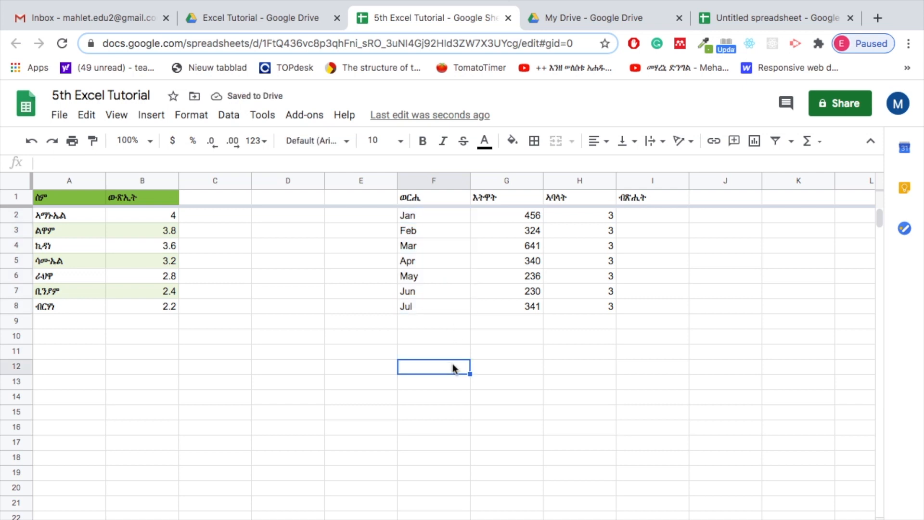
- Examine the second table's headers, its month, amount and member values in row 2, and the empty cells I2:I8
{"action": "left_click", "coordinate": [411, 215]}
{"action": "left_click", "coordinate": [412, 140]}
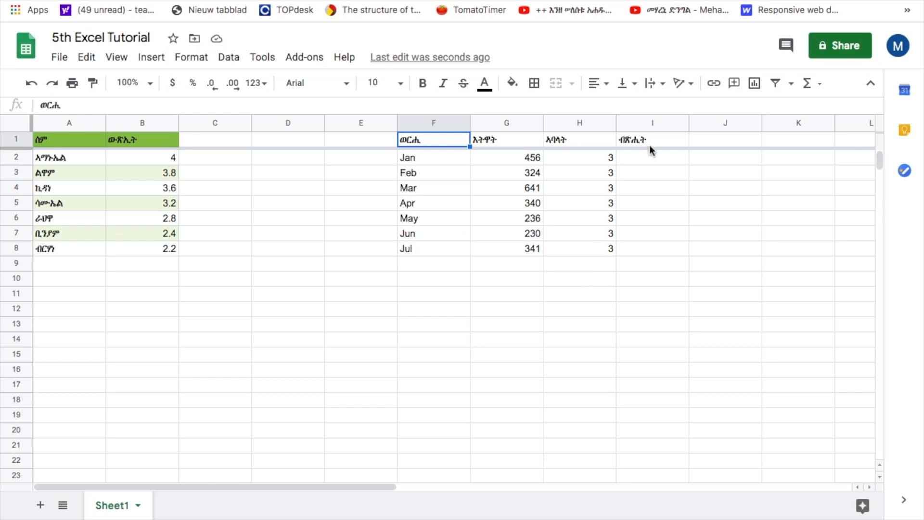
{"action": "left_click", "coordinate": [643, 157]}
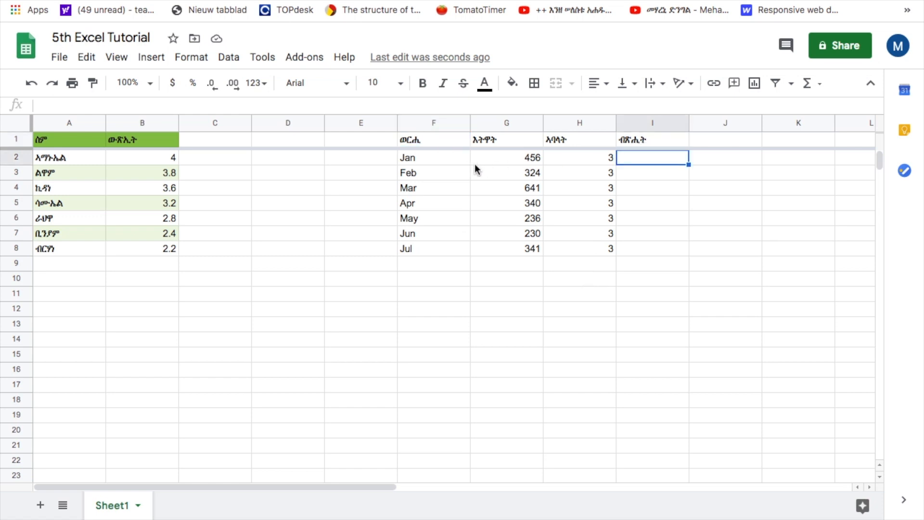
{"action": "left_click", "coordinate": [600, 163]}
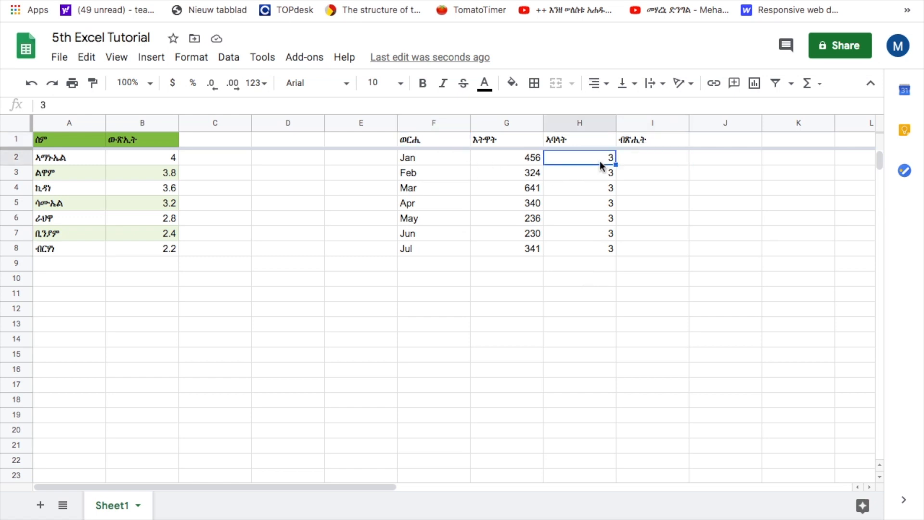
{"action": "left_click", "coordinate": [535, 160]}
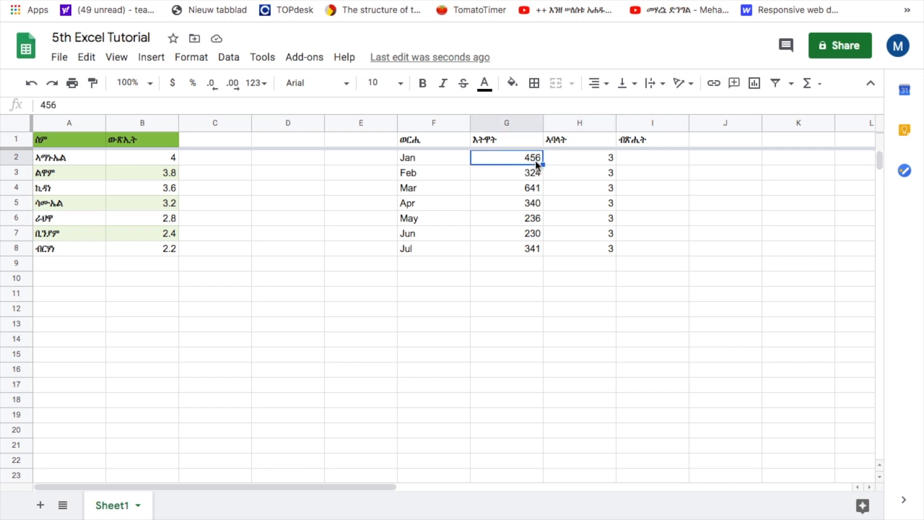
{"action": "left_click", "coordinate": [424, 162]}
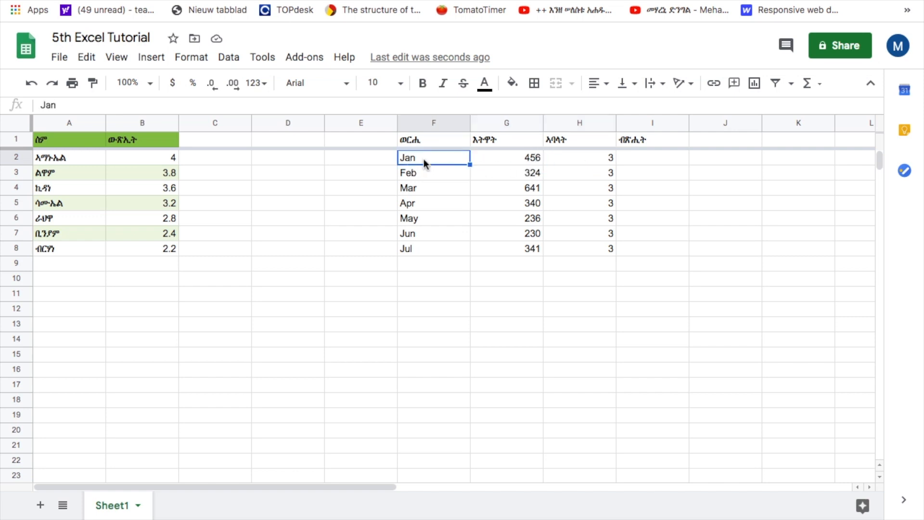
{"action": "left_click", "coordinate": [508, 162]}
{"action": "left_click", "coordinate": [418, 159]}
{"action": "left_click", "coordinate": [513, 164]}
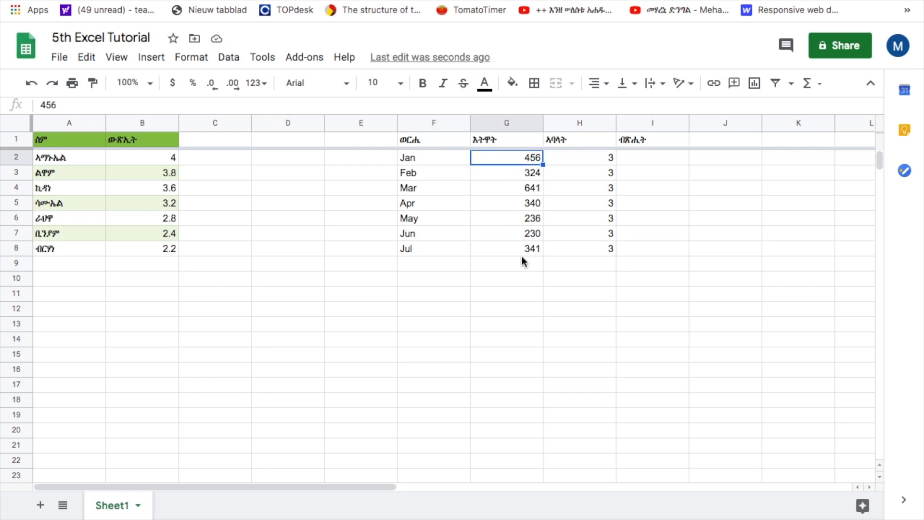
{"action": "left_click_drag", "start_coordinate": [638, 157], "coordinate": [652, 247]}
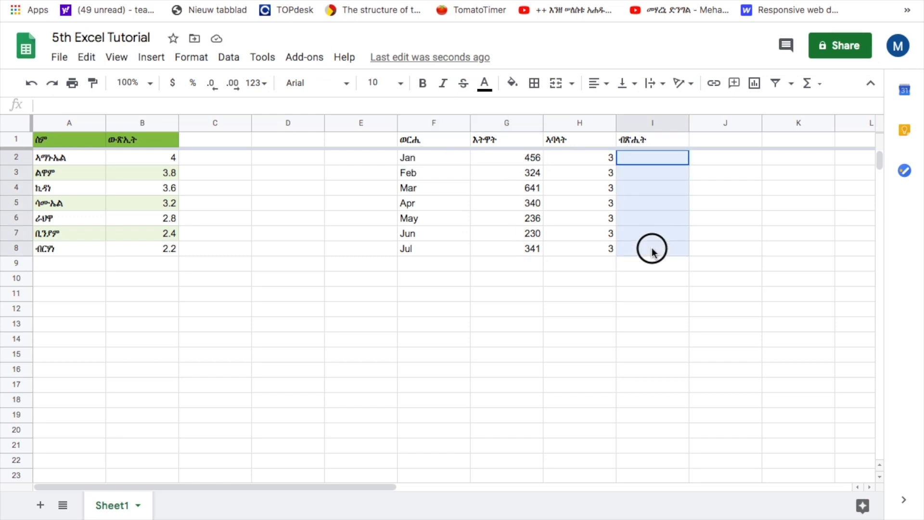
{"action": "left_click", "coordinate": [576, 304]}
- Move the second table from F1:I8 on Sheet1 to cell A1 of a new sheet
{"action": "left_click_drag", "start_coordinate": [417, 143], "coordinate": [627, 248]}
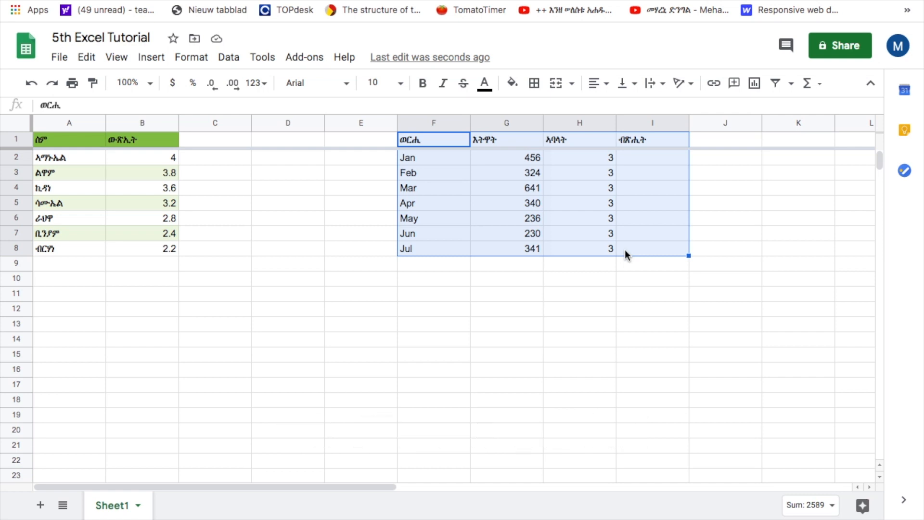
{"action": "key", "text": "ctrl+x"}
{"action": "left_click", "coordinate": [40, 508]}
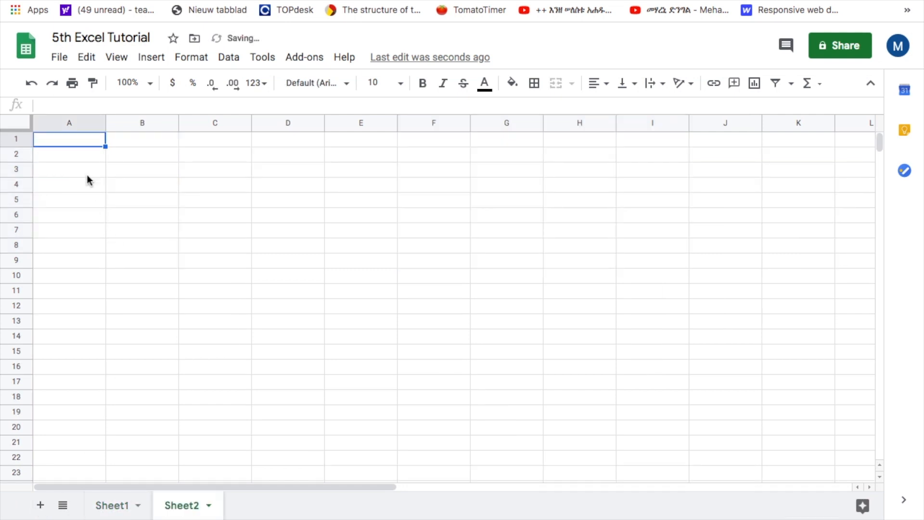
{"action": "key", "text": "ctrl+v"}
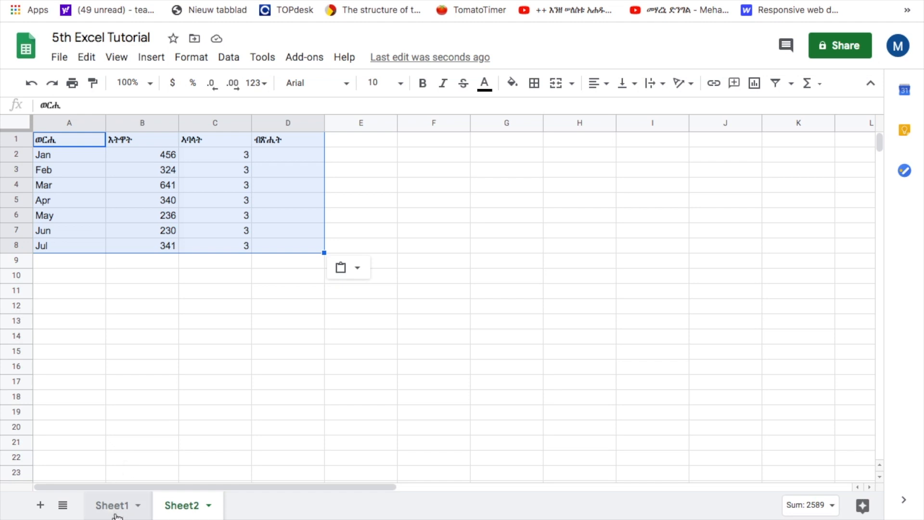
- Check the vacated area on Sheet1, return to Sheet2, and examine D2 and the amount and member cells B2 and C2
{"action": "left_click", "coordinate": [115, 515]}
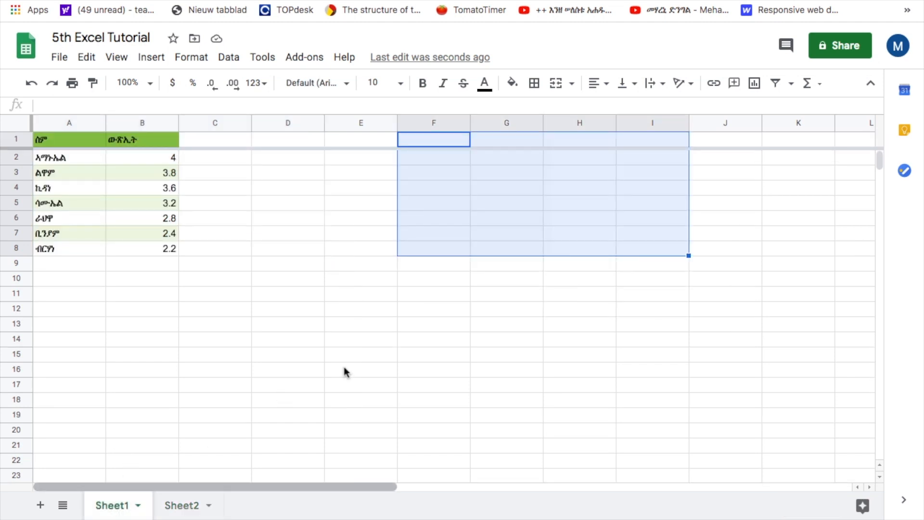
{"action": "left_click", "coordinate": [551, 276]}
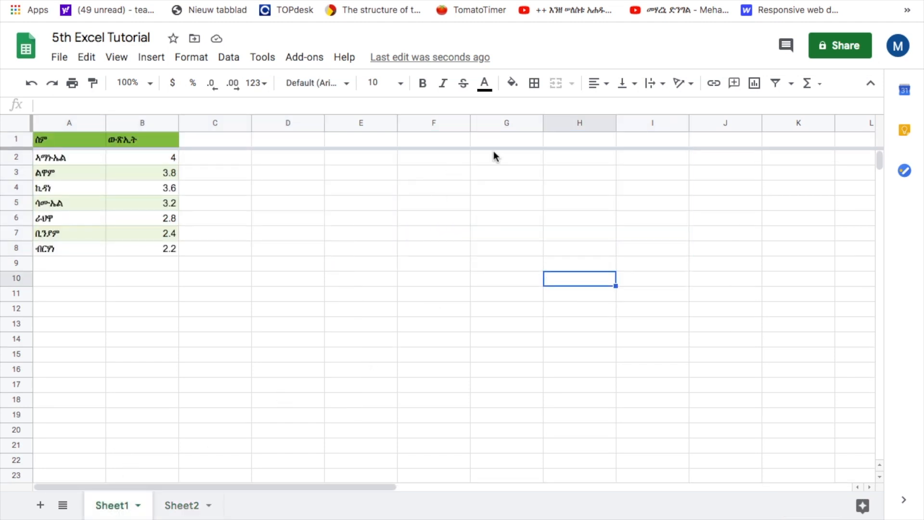
{"action": "left_click", "coordinate": [186, 511]}
{"action": "left_click", "coordinate": [276, 323]}
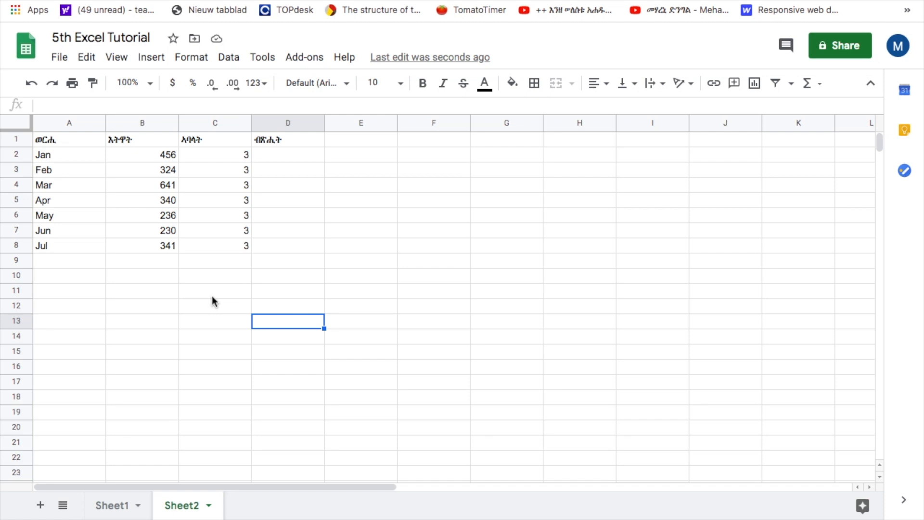
{"action": "left_click", "coordinate": [173, 278]}
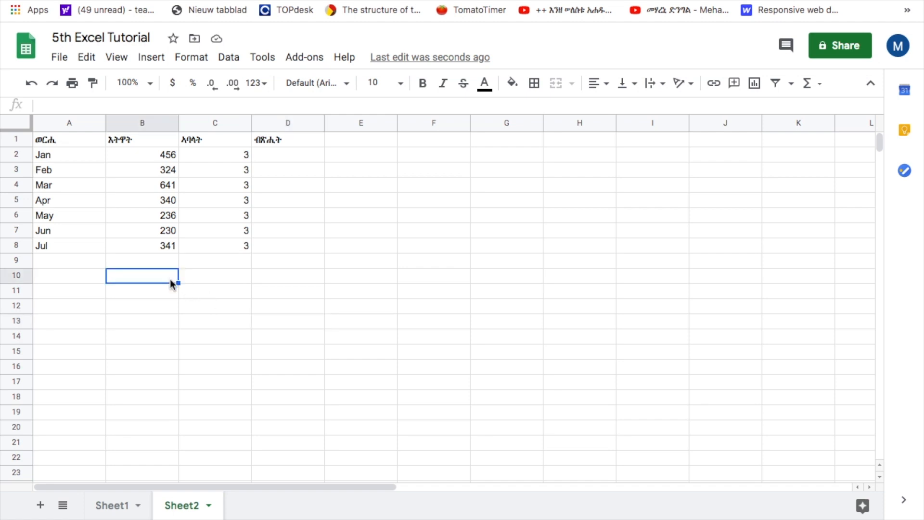
{"action": "left_click", "coordinate": [273, 155]}
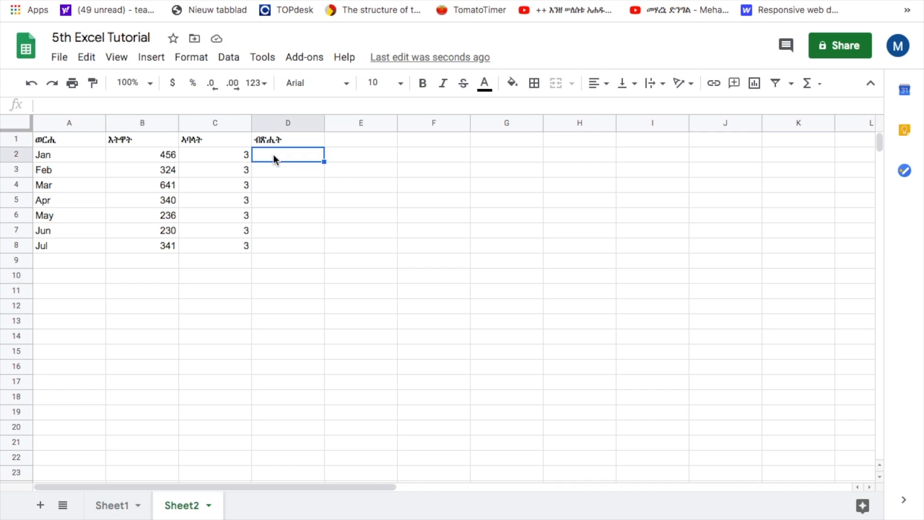
{"action": "left_click", "coordinate": [152, 161]}
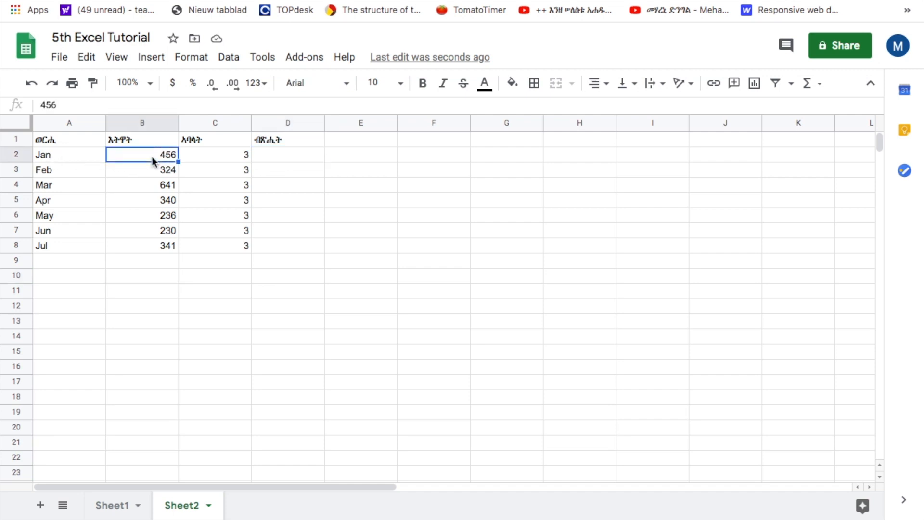
{"action": "left_click", "coordinate": [235, 156]}
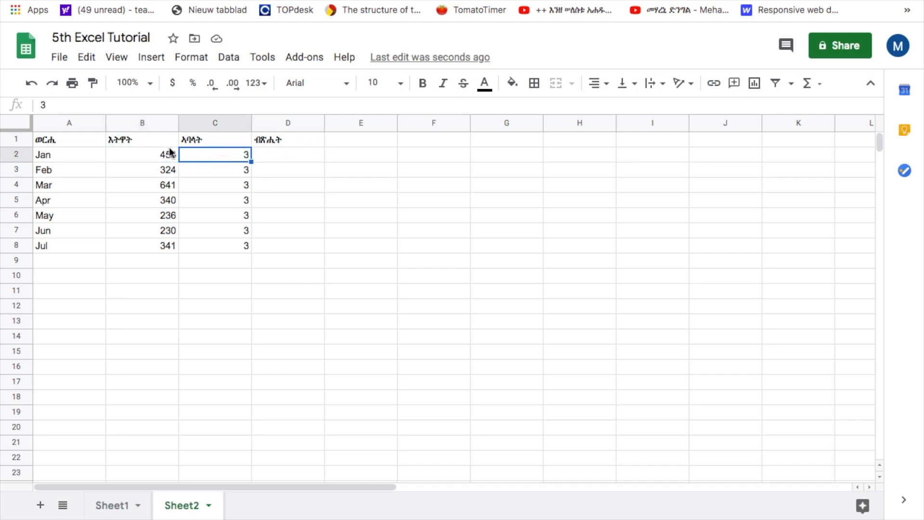
- Format the amounts in B2:B8 as dollar currency
{"action": "left_click", "coordinate": [147, 155]}
{"action": "left_click_drag", "start_coordinate": [146, 157], "coordinate": [159, 251]}
{"action": "left_click", "coordinate": [173, 86]}
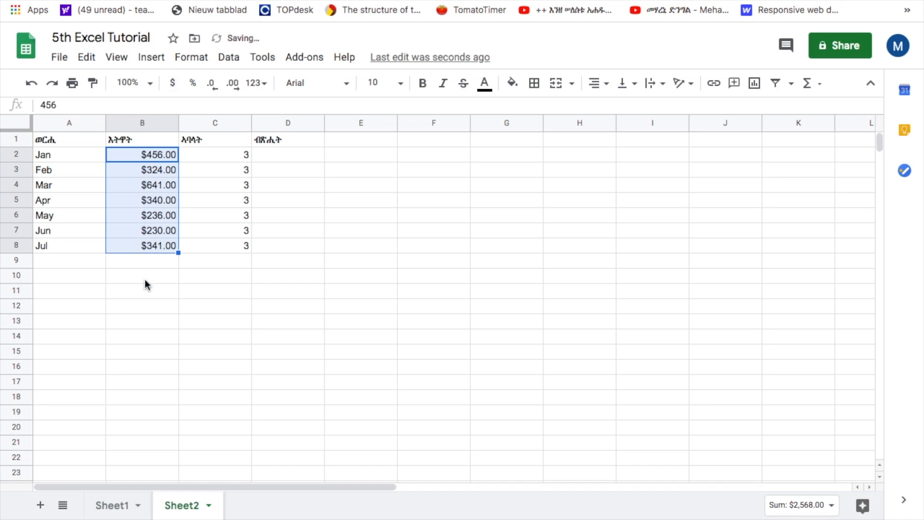
{"action": "left_click", "coordinate": [146, 261]}
- Enter the formula =B2/C2 in D2 and autofill it down to D8
{"action": "left_click", "coordinate": [284, 154]}
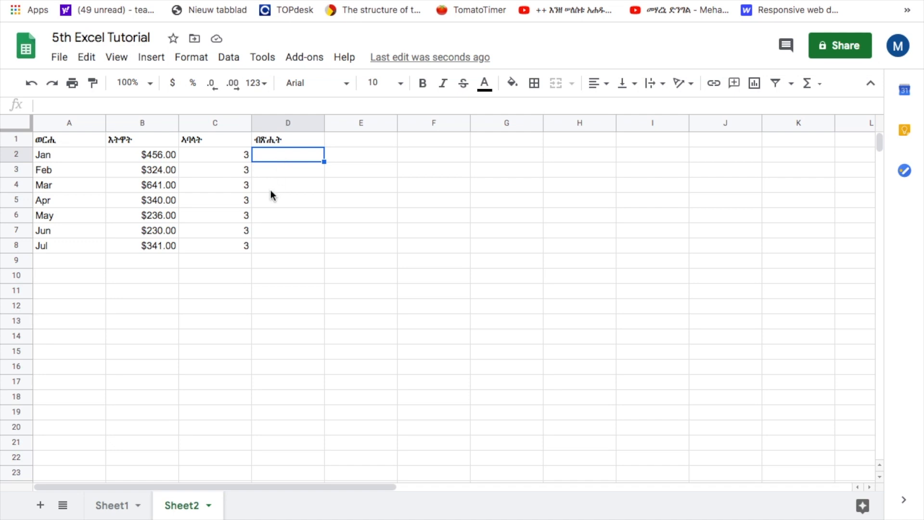
{"action": "type", "text": "="}
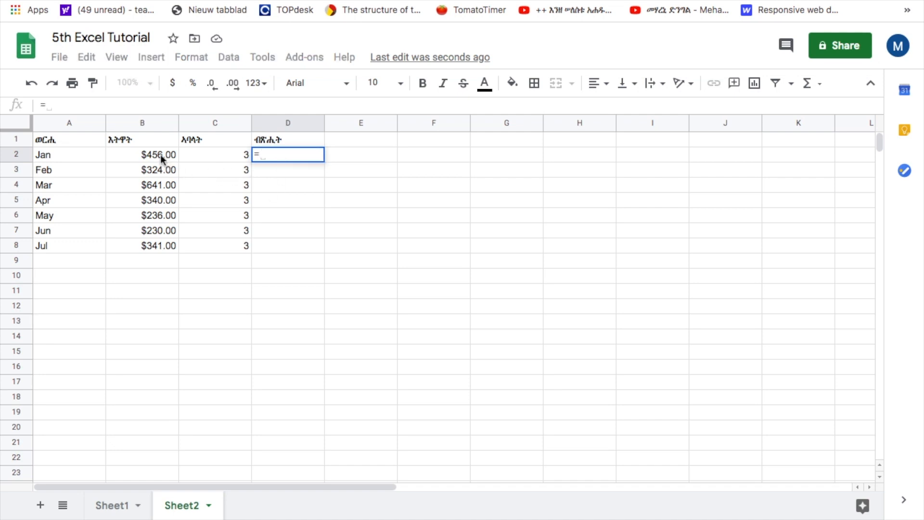
{"action": "left_click", "coordinate": [159, 155]}
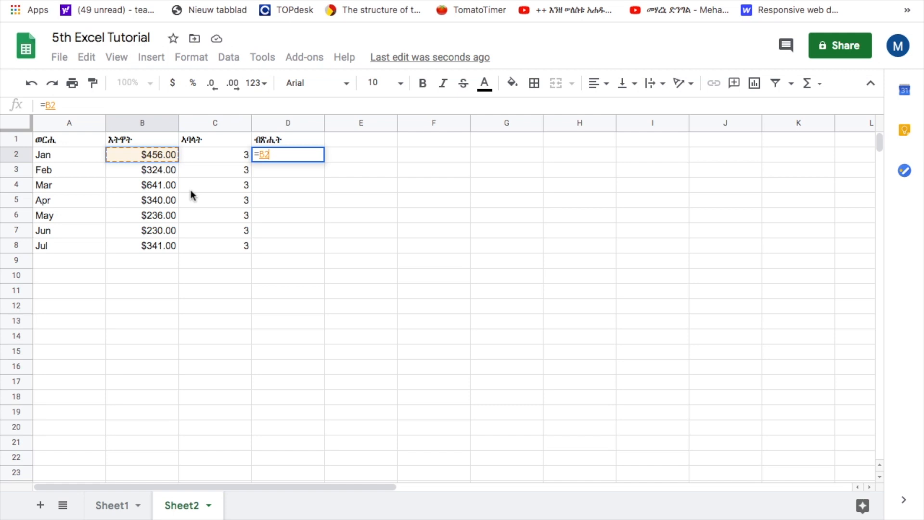
{"action": "type", "text": "/"}
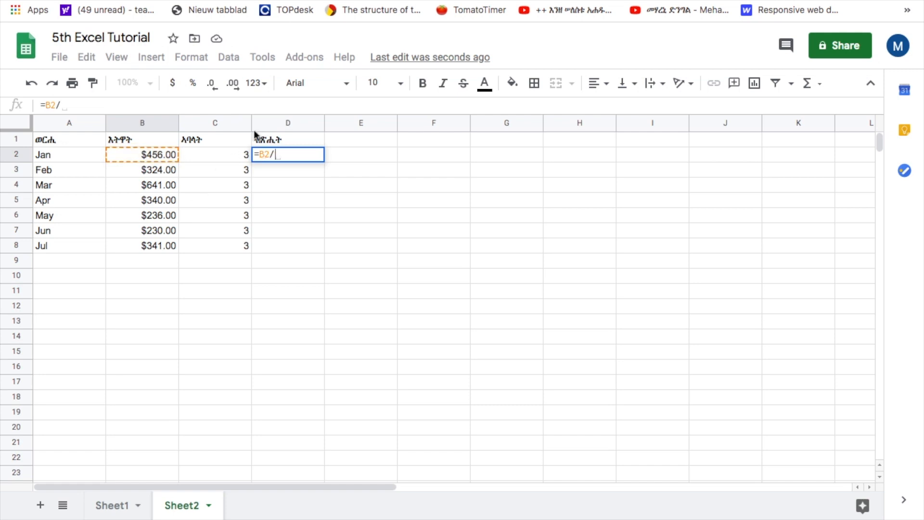
{"action": "left_click", "coordinate": [222, 154]}
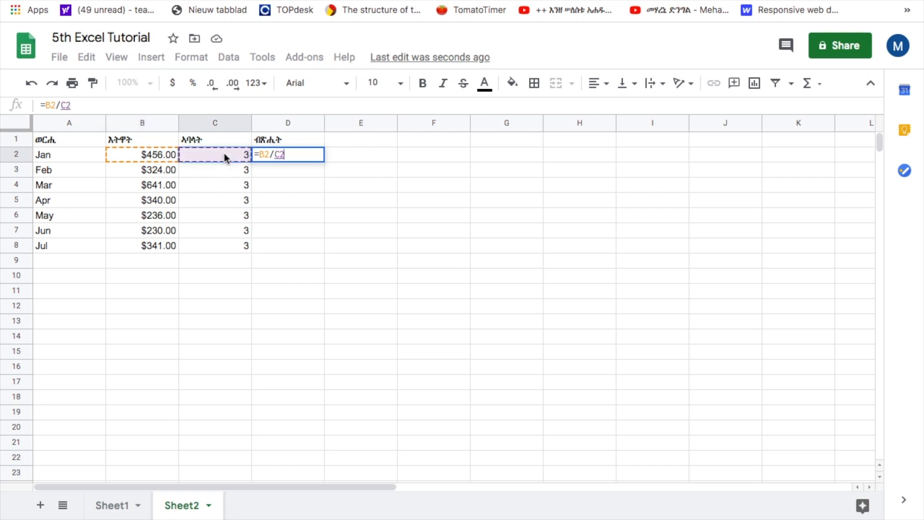
{"action": "key", "text": "Return"}
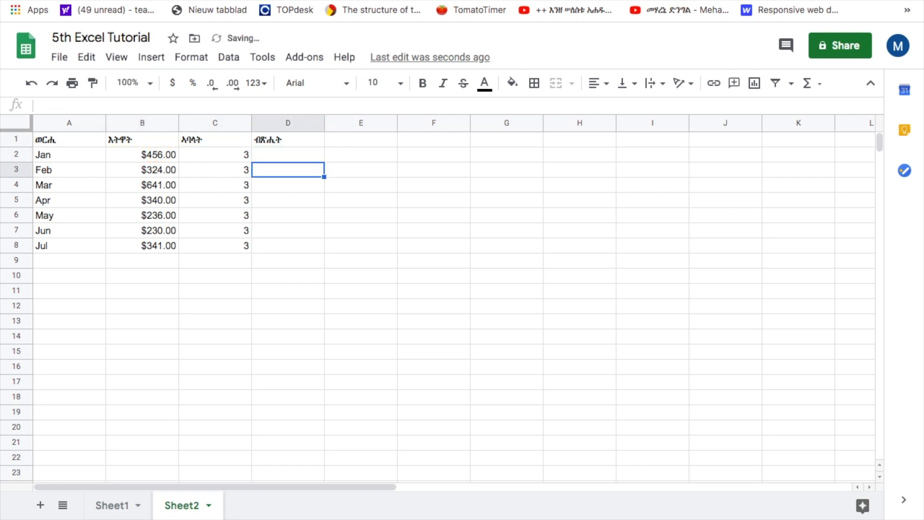
{"action": "left_click", "coordinate": [290, 157]}
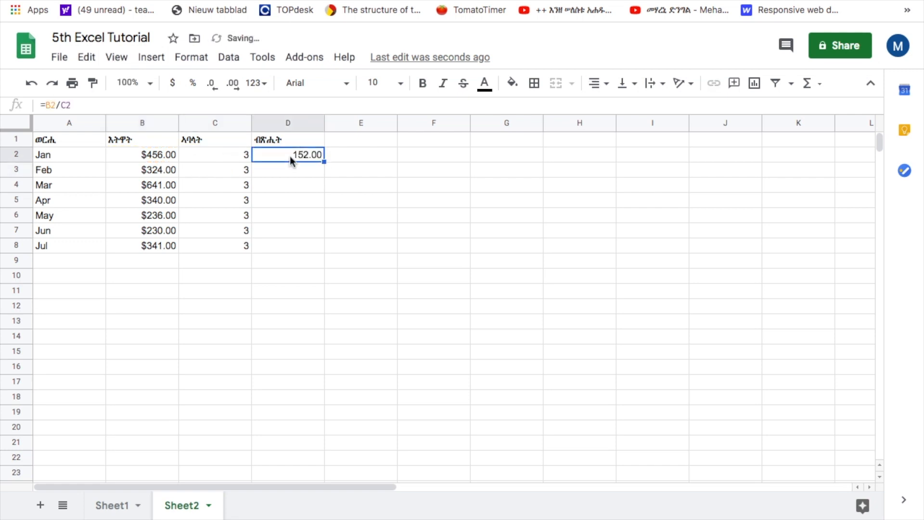
{"action": "left_click_drag", "start_coordinate": [325, 163], "coordinate": [322, 248]}
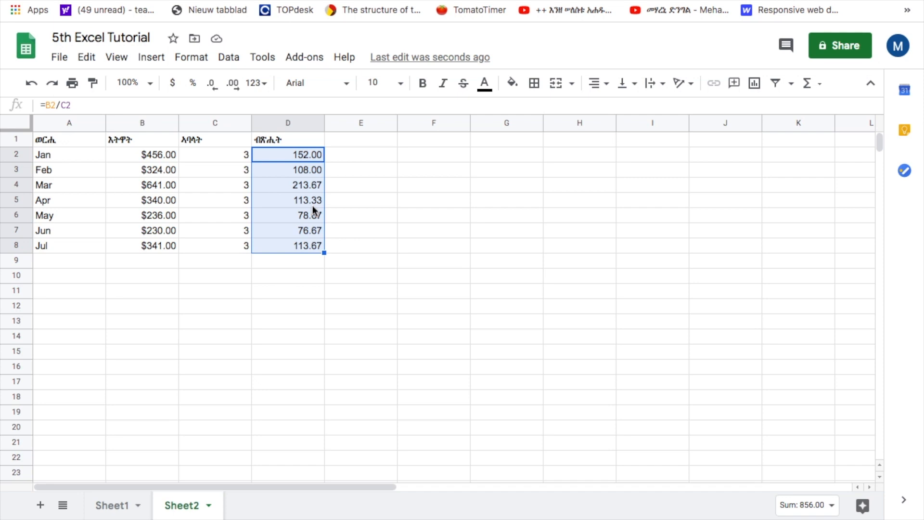
- Reduce the decimal places of D2:D8 to show whole numbers
{"action": "left_click", "coordinate": [216, 90]}
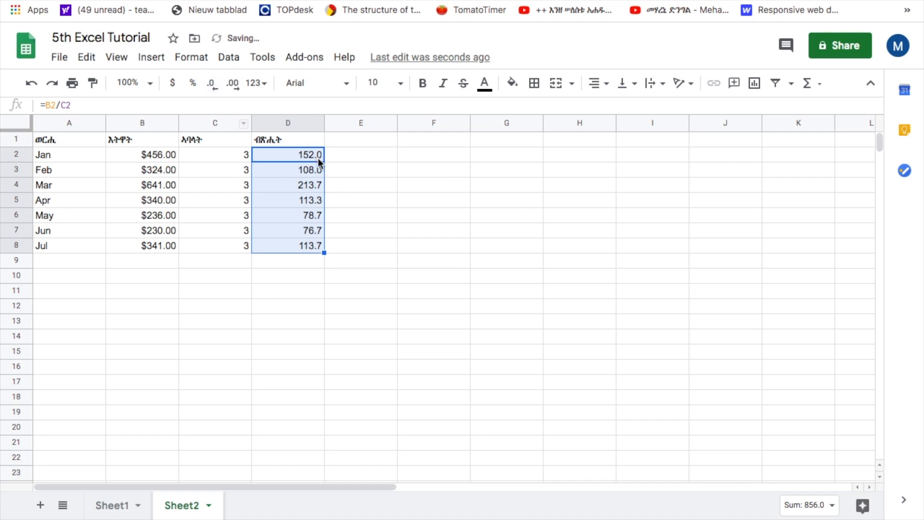
{"action": "left_click", "coordinate": [212, 85]}
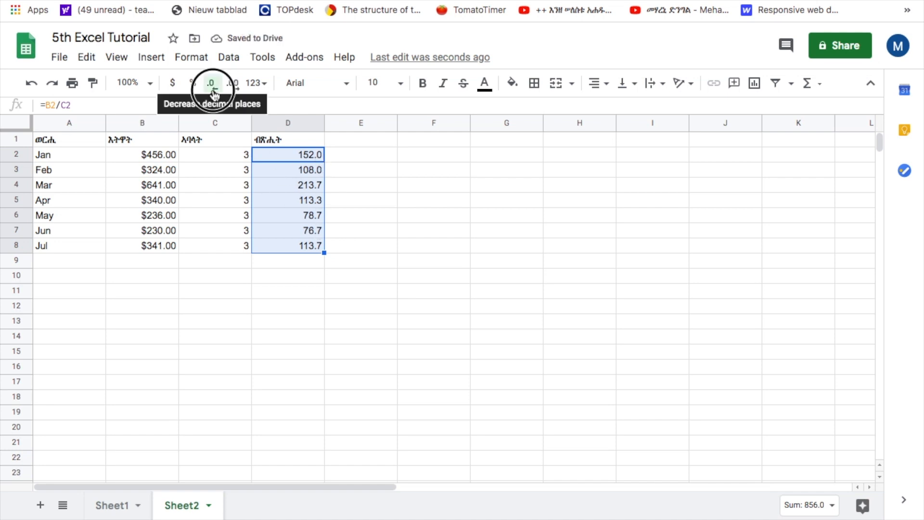
{"action": "left_click", "coordinate": [308, 277]}
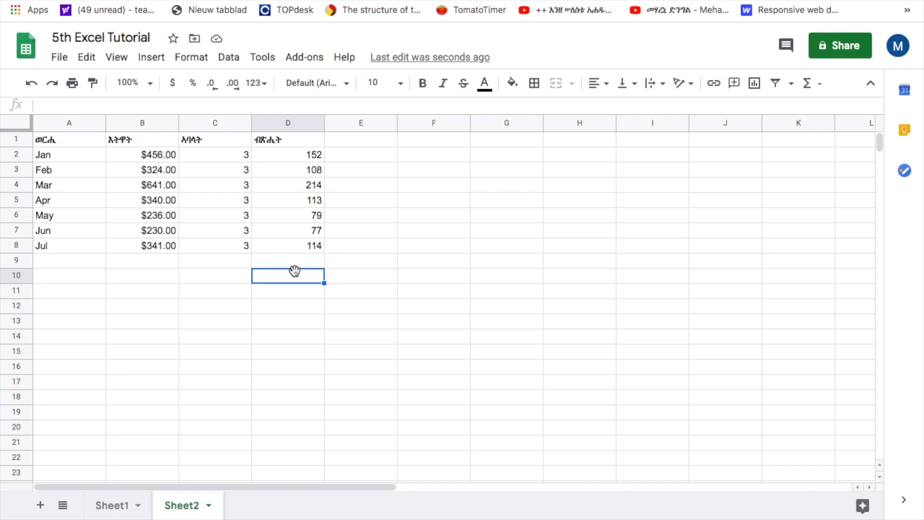
- Format D2:D8 as dollar currency with no decimal places
{"action": "left_click_drag", "start_coordinate": [298, 157], "coordinate": [300, 243]}
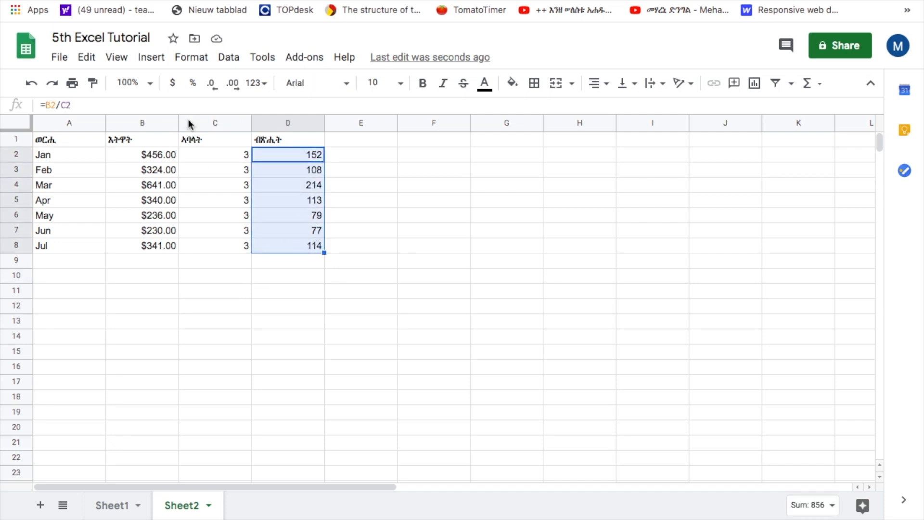
{"action": "left_click", "coordinate": [173, 85]}
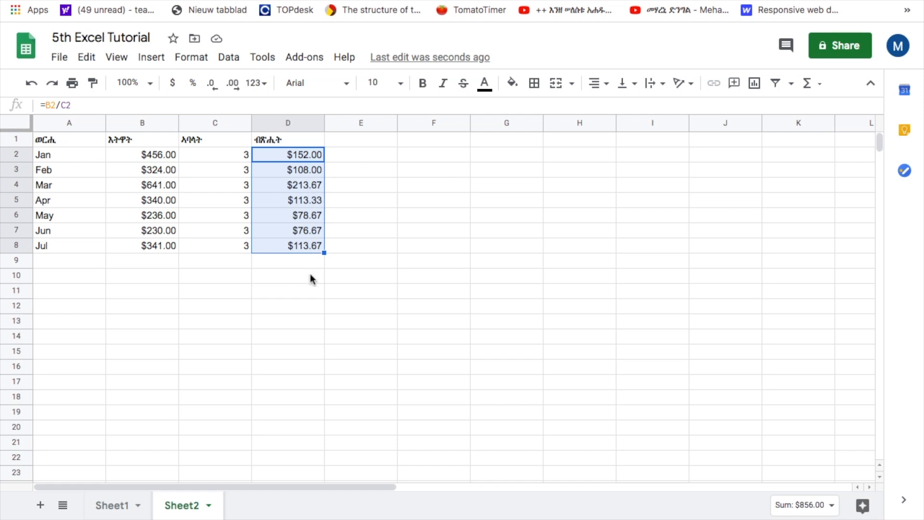
{"action": "left_click", "coordinate": [213, 85]}
{"action": "left_click", "coordinate": [213, 84]}
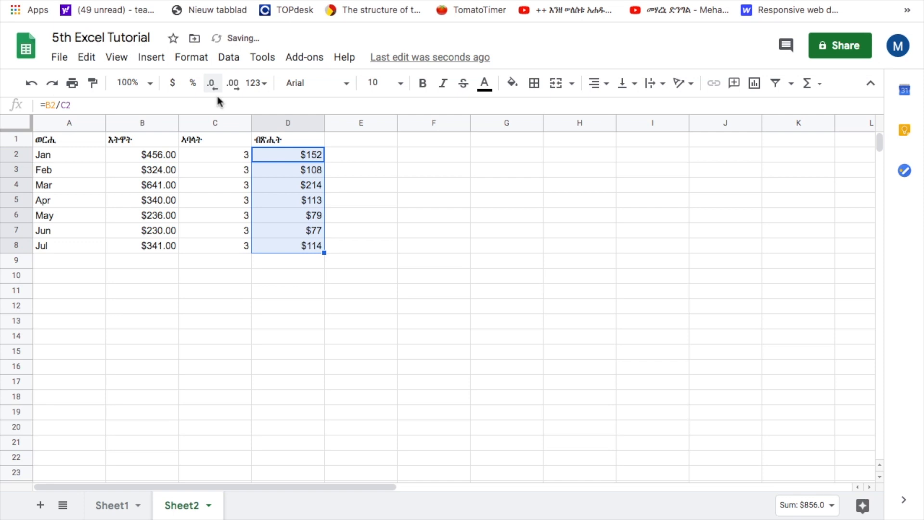
{"action": "left_click", "coordinate": [293, 264]}
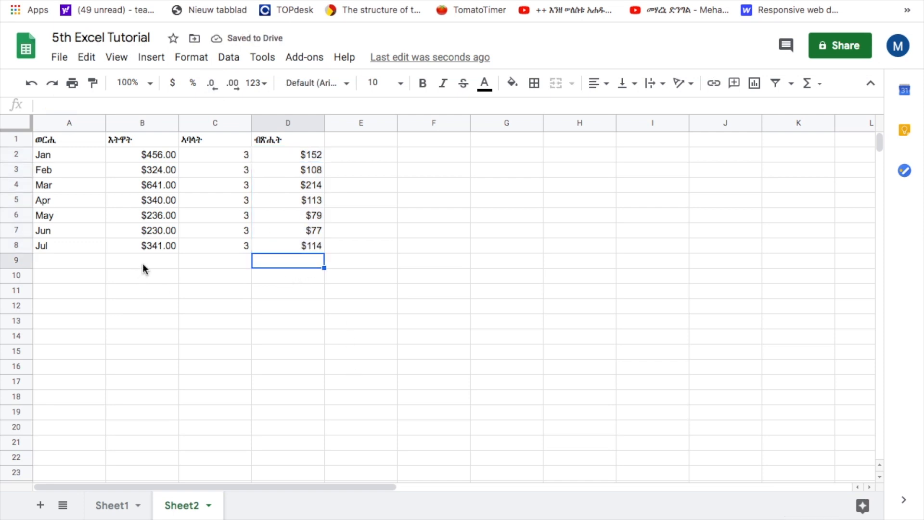
- Total the Jan to Jul amounts in B9 with the formula =SUM(B2:B8)
{"action": "left_click", "coordinate": [129, 264]}
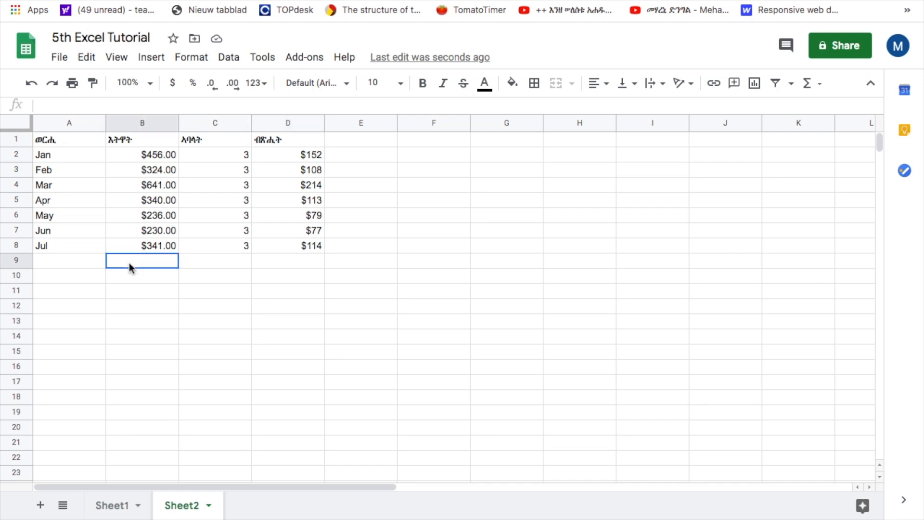
{"action": "left_click", "coordinate": [53, 157]}
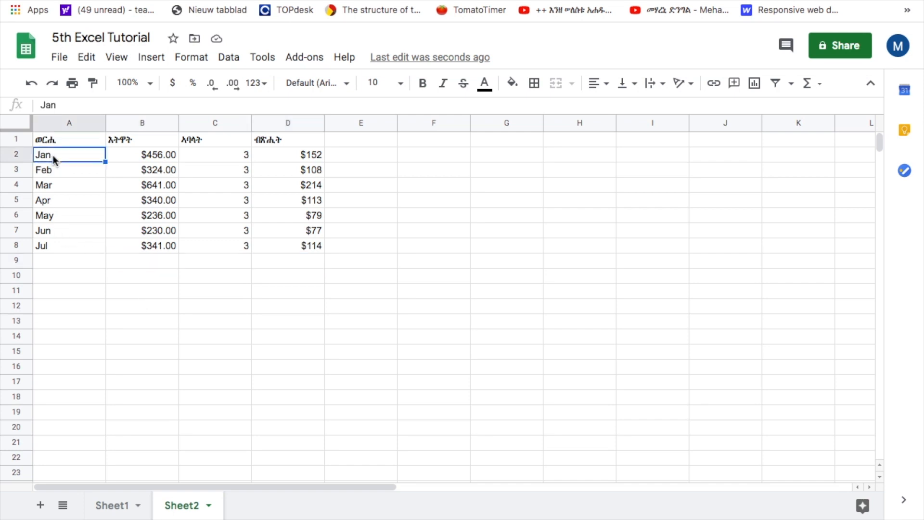
{"action": "left_click", "coordinate": [71, 252]}
{"action": "left_click", "coordinate": [79, 159]}
{"action": "left_click", "coordinate": [150, 265]}
{"action": "type", "text": "="}
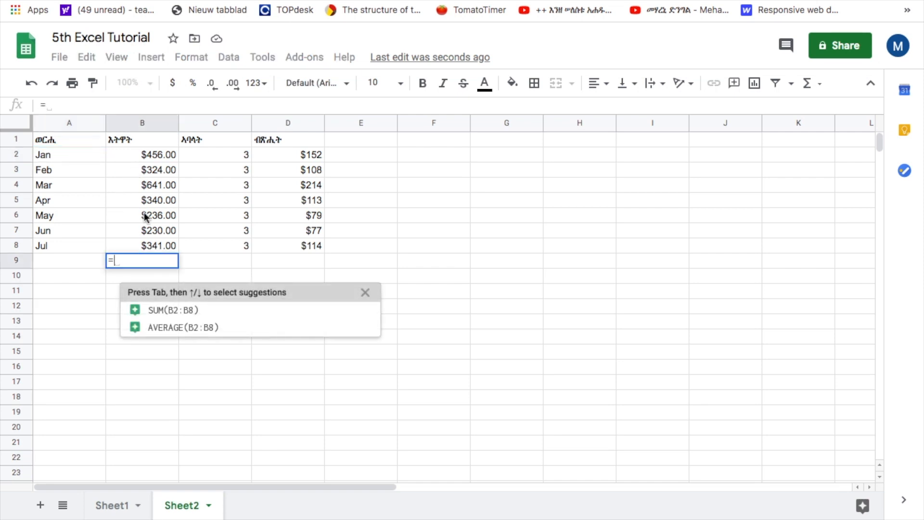
{"action": "type", "text": "SUM"}
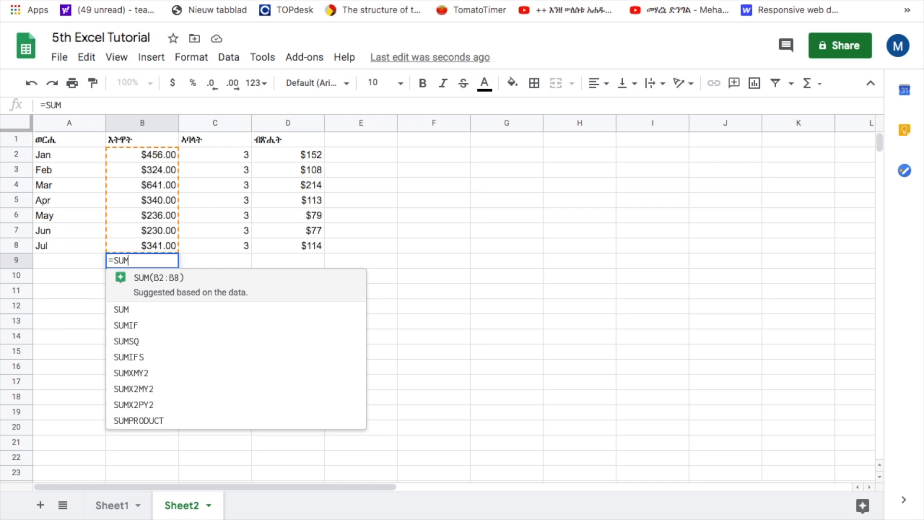
{"action": "type", "text": "("}
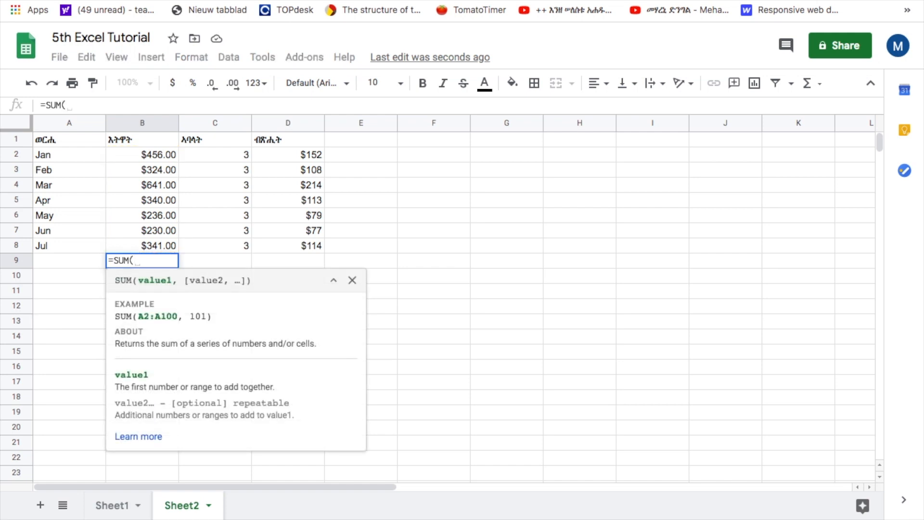
{"action": "left_click_drag", "start_coordinate": [151, 152], "coordinate": [160, 242]}
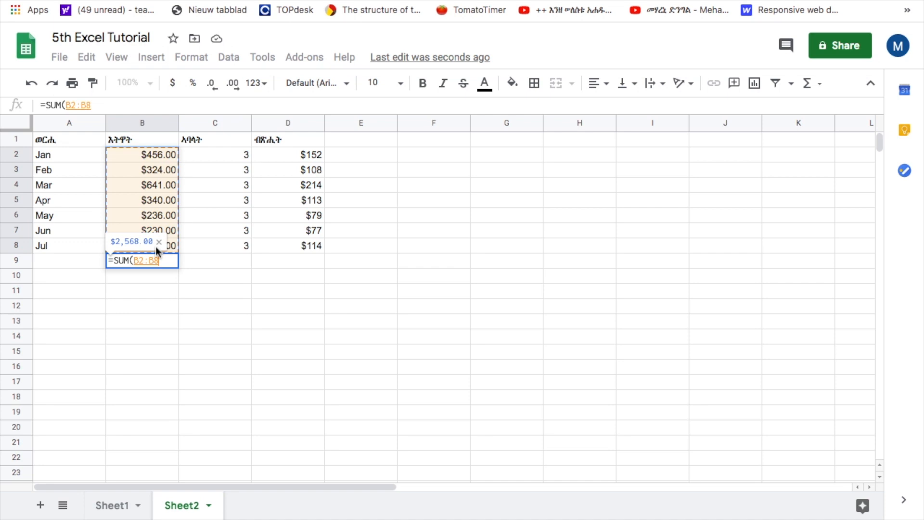
{"action": "type", "text": ")"}
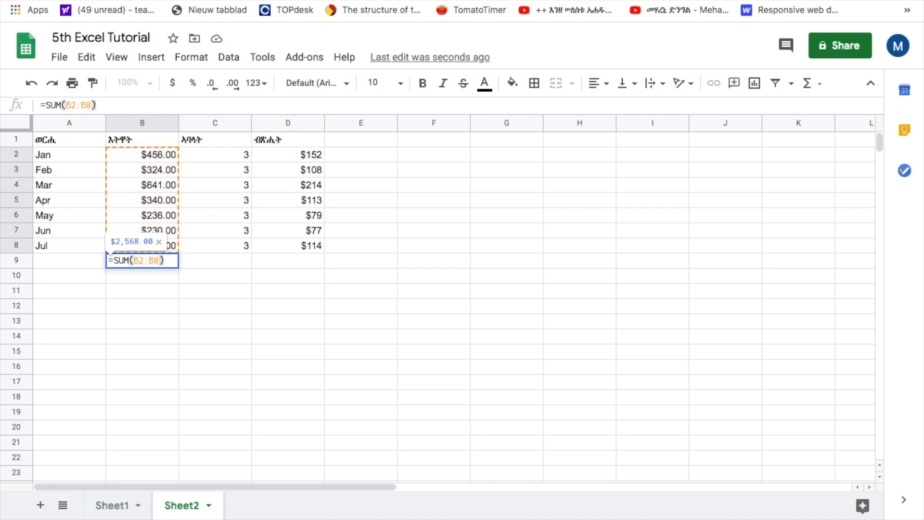
{"action": "key", "text": "Return"}
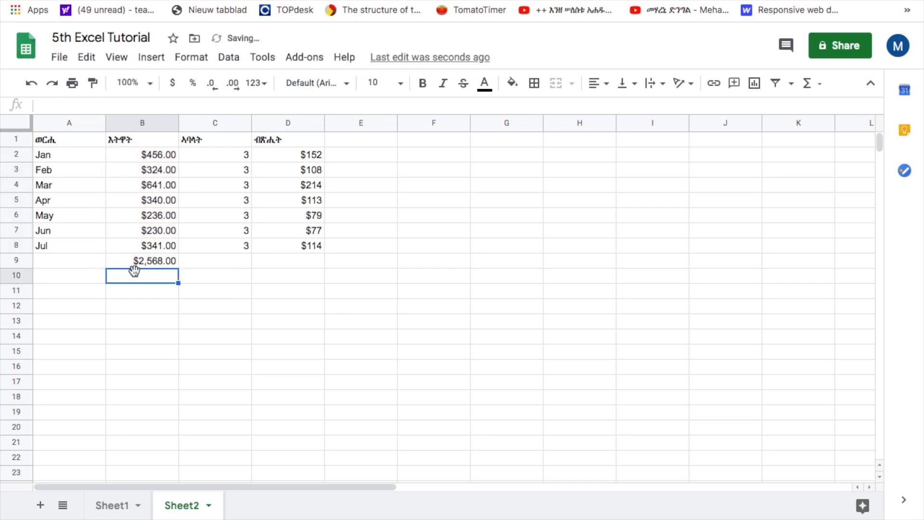
{"action": "left_click", "coordinate": [156, 261]}
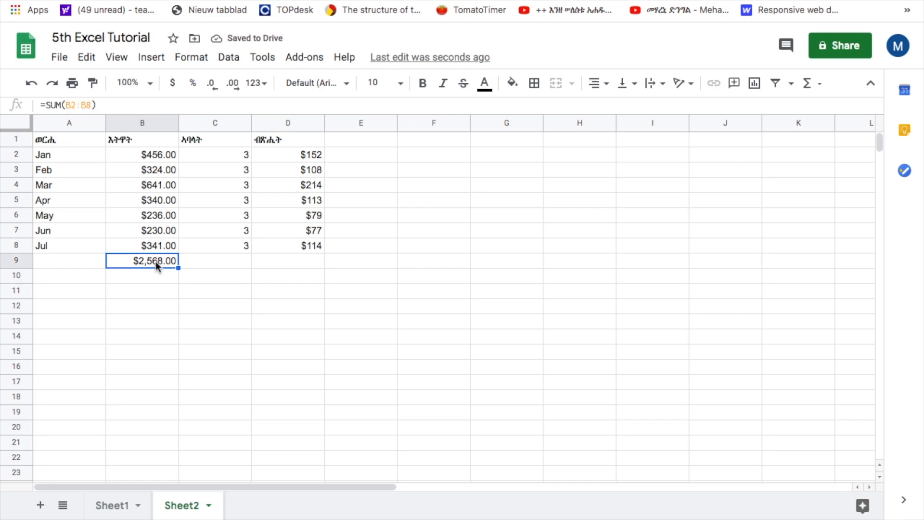
- Reduce the decimal places of the amounts and total in B2:B9 to show whole dollars
{"action": "left_click", "coordinate": [204, 265]}
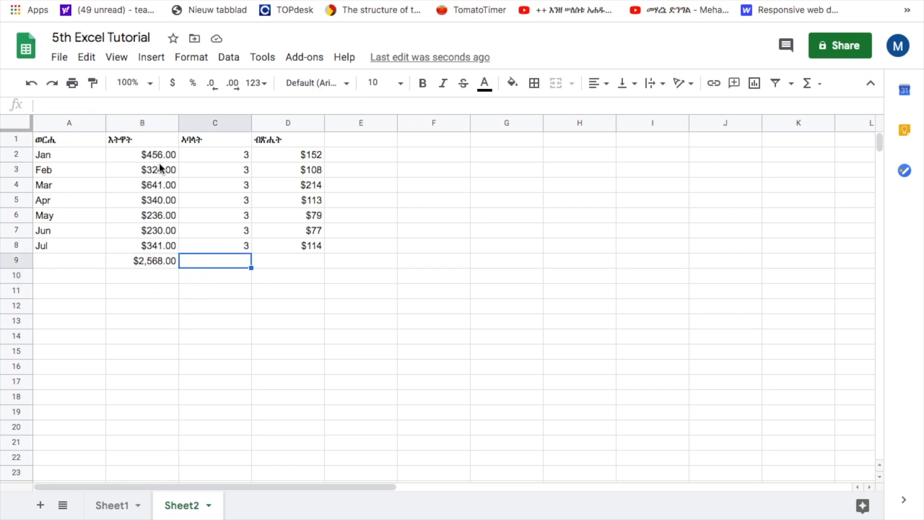
{"action": "left_click_drag", "start_coordinate": [152, 155], "coordinate": [155, 260]}
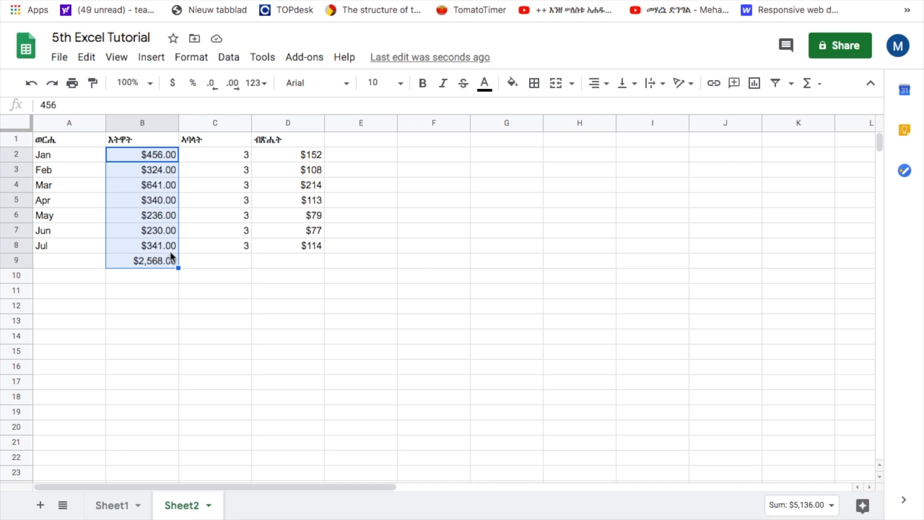
{"action": "left_click", "coordinate": [216, 91]}
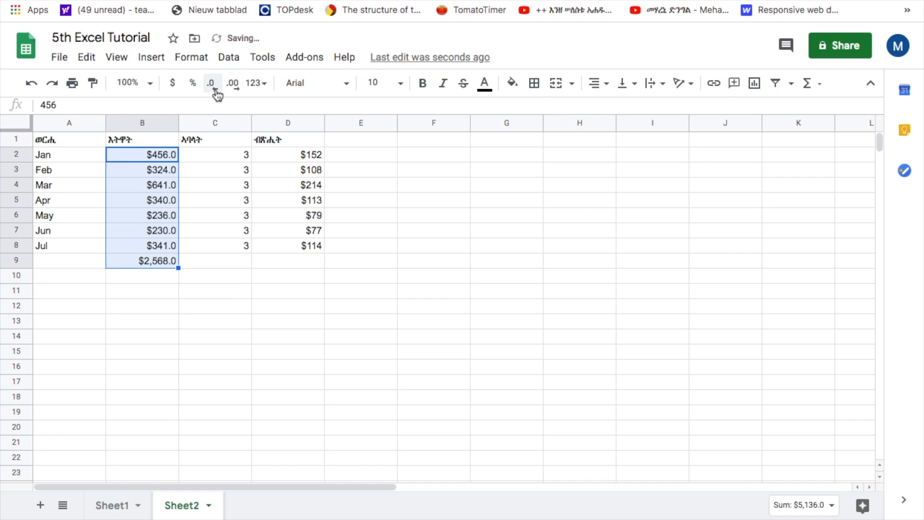
{"action": "left_click", "coordinate": [216, 92]}
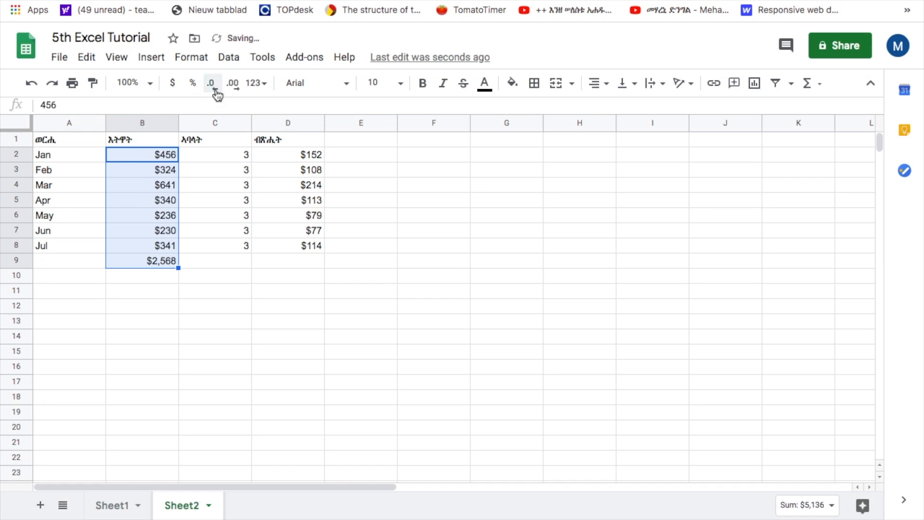
{"action": "left_click", "coordinate": [155, 278]}
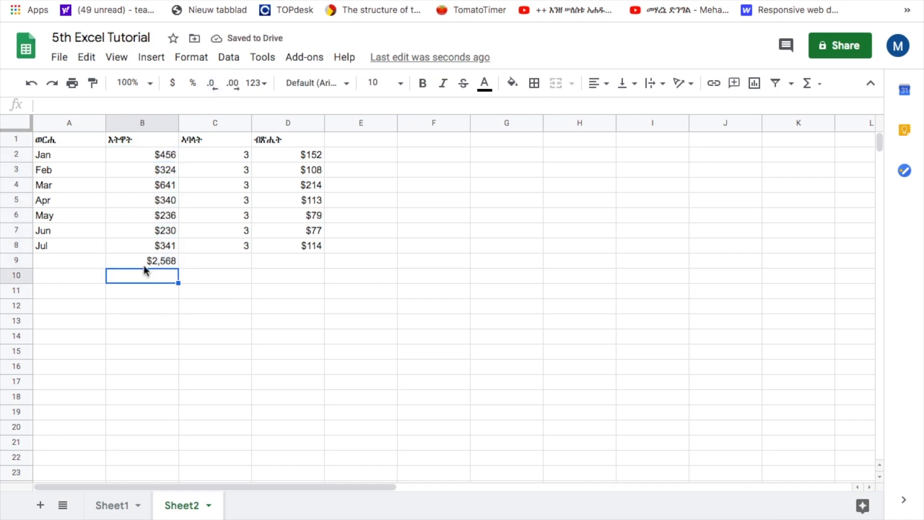
{"action": "left_click", "coordinate": [144, 265]}
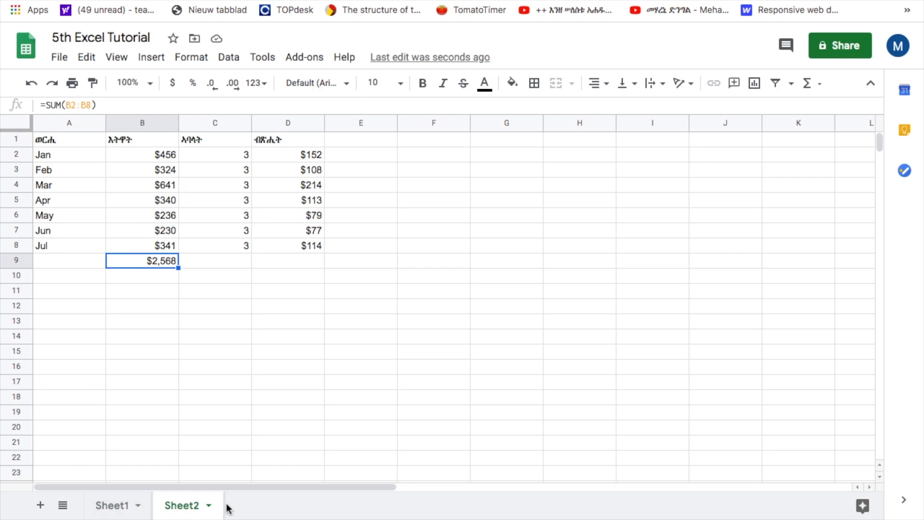
- Rename Sheet1 as Result
{"action": "left_click", "coordinate": [114, 510]}
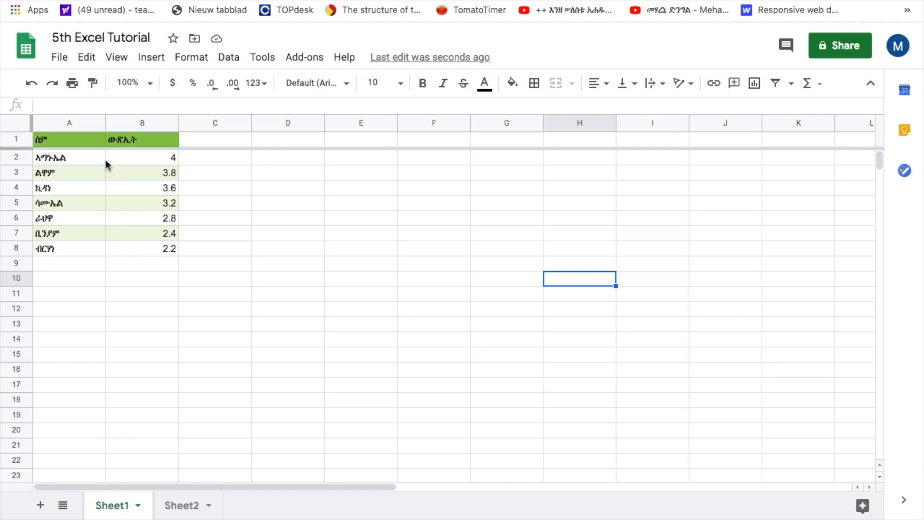
{"action": "right_click", "coordinate": [112, 509]}
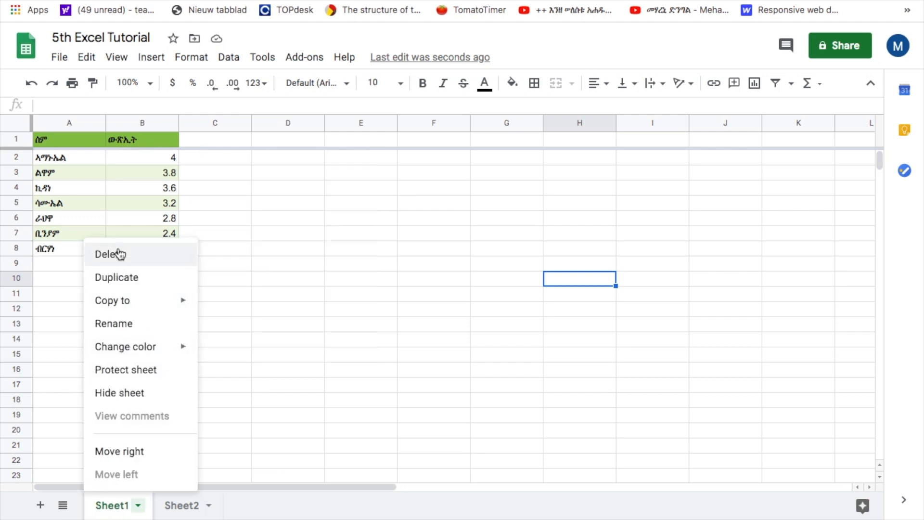
{"action": "left_click", "coordinate": [117, 324]}
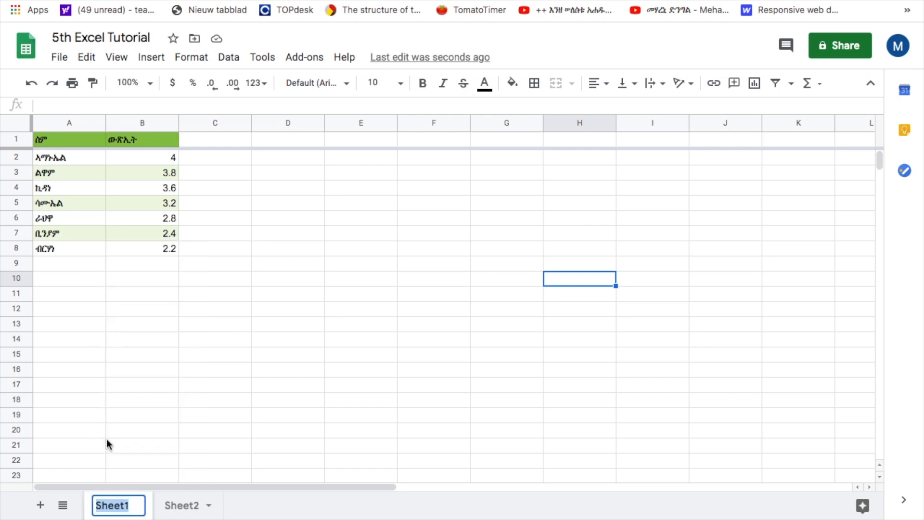
{"action": "type", "text": "ው"}
{"action": "key", "text": "BackSpace"}
{"action": "type", "text": "Result"}
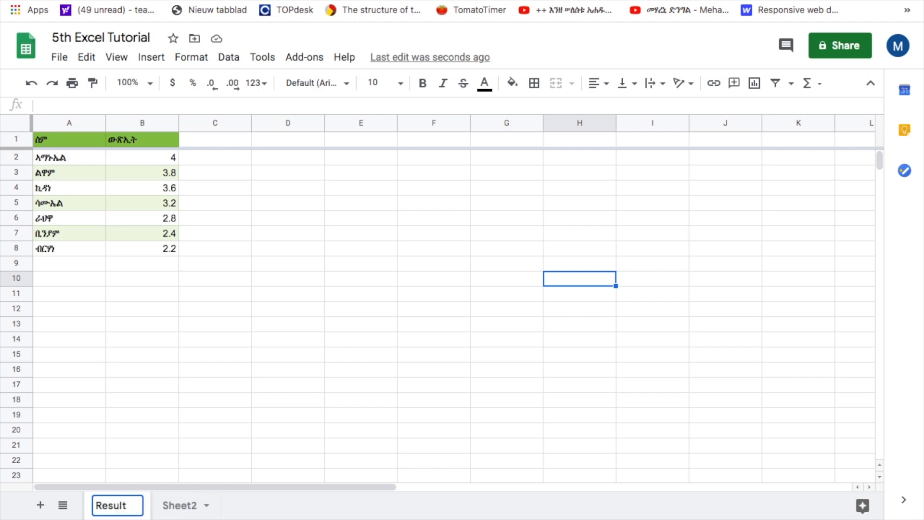
{"action": "left_click", "coordinate": [292, 412]}
- Rename Sheet2 as Profit
{"action": "left_click", "coordinate": [178, 512]}
{"action": "right_click", "coordinate": [178, 512]}
{"action": "left_click", "coordinate": [194, 325]}
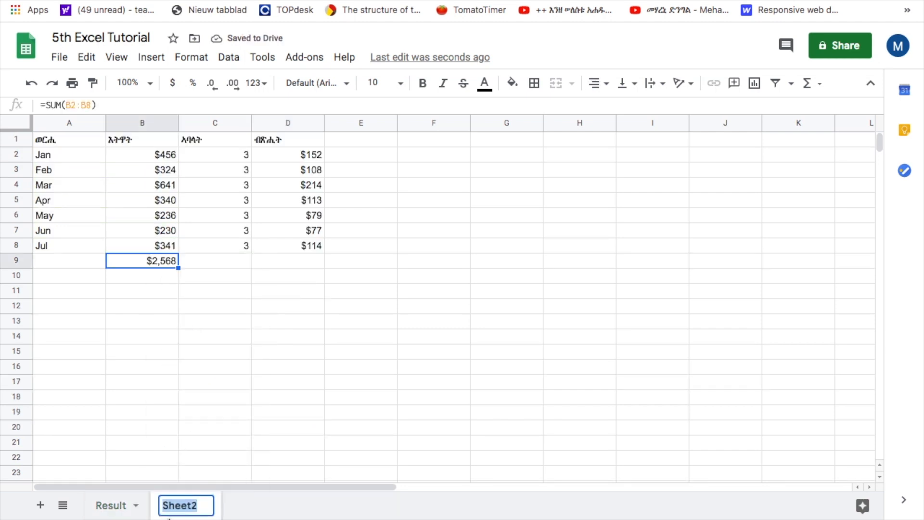
{"action": "type", "text": "Profit"}
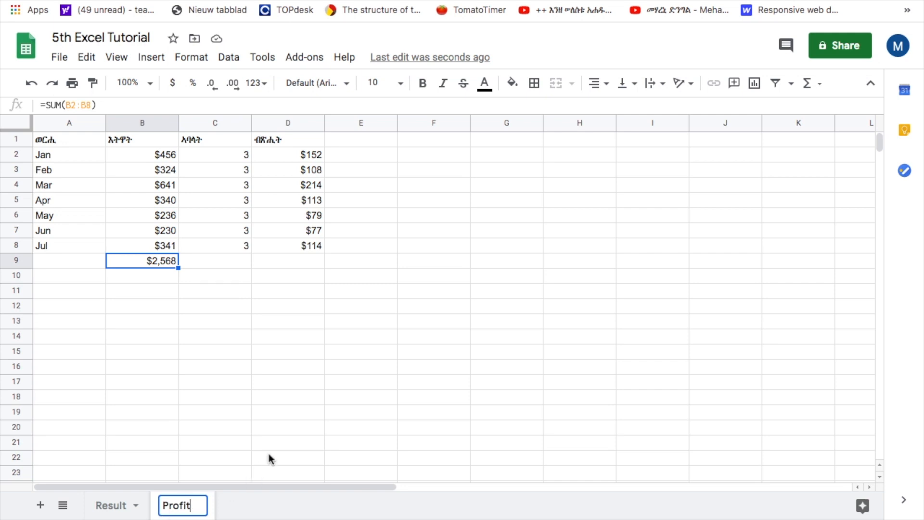
{"action": "left_click", "coordinate": [277, 439]}
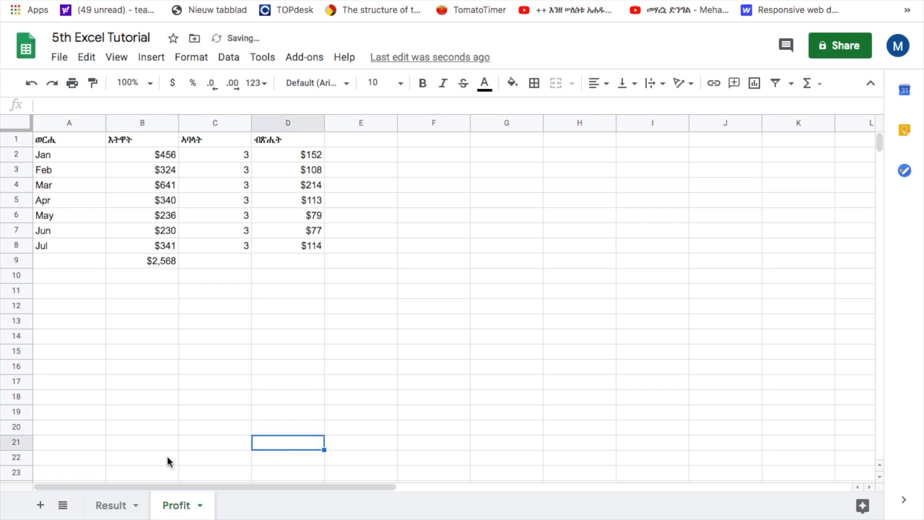
{"action": "left_click", "coordinate": [110, 508]}
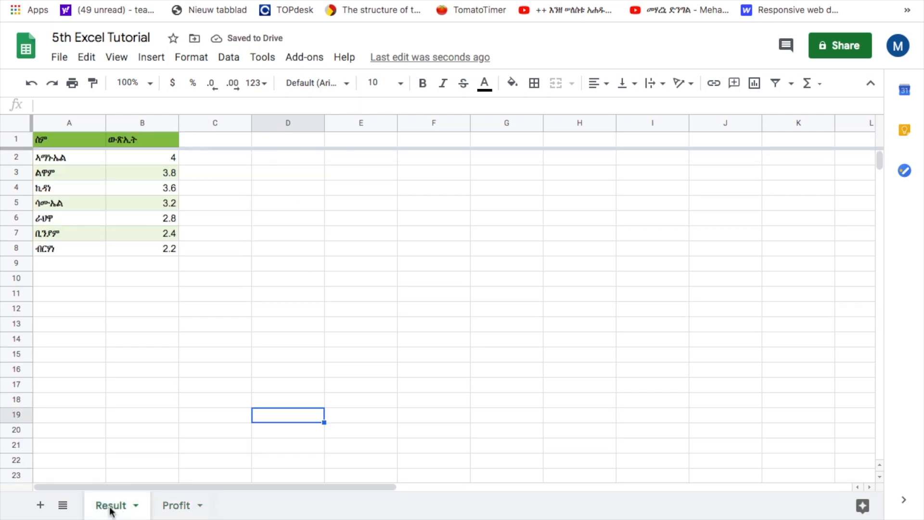
{"action": "left_click", "coordinate": [179, 508]}
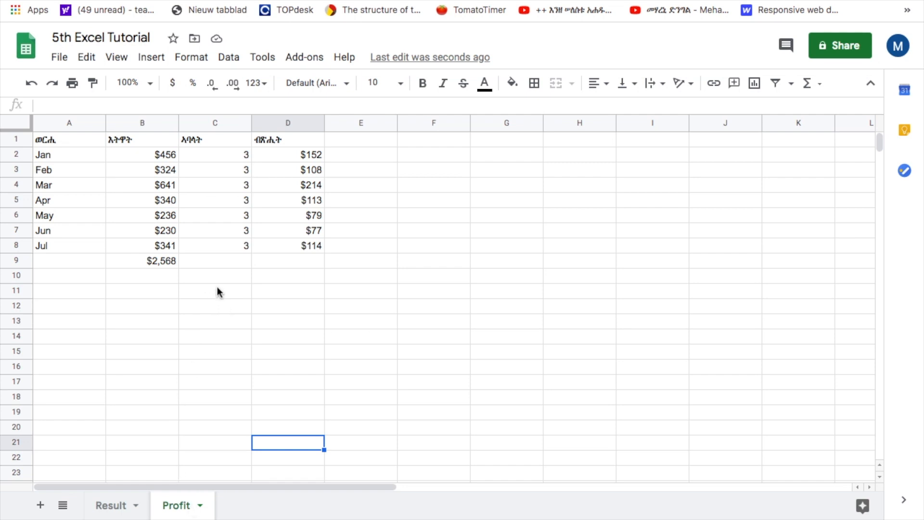
{"action": "left_click", "coordinate": [108, 275]}
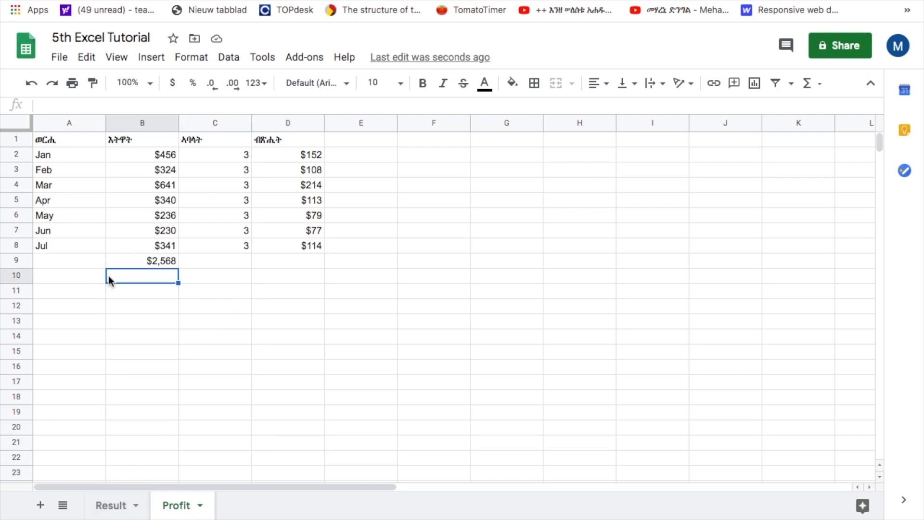
- Apply alternating colors with a header to A1:D9 of the Profit sheet, using the cyan default style
{"action": "left_click_drag", "start_coordinate": [52, 139], "coordinate": [318, 266]}
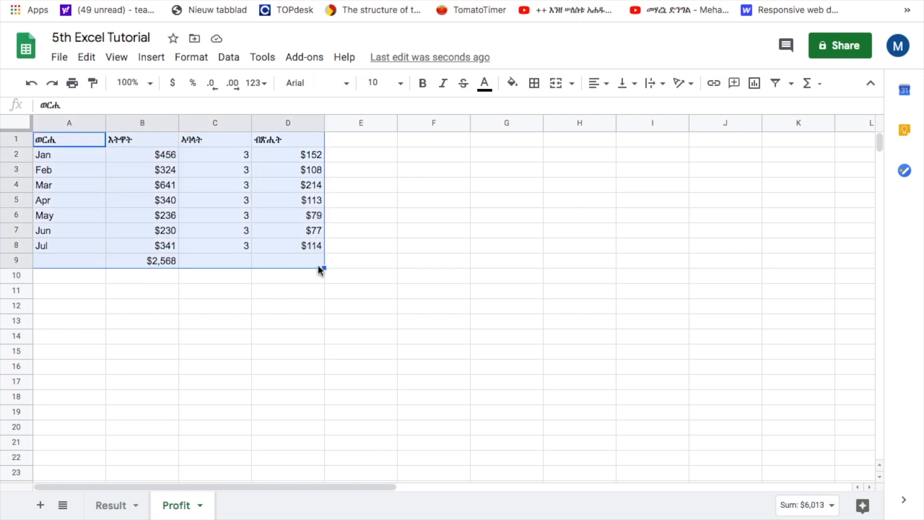
{"action": "left_click", "coordinate": [195, 60]}
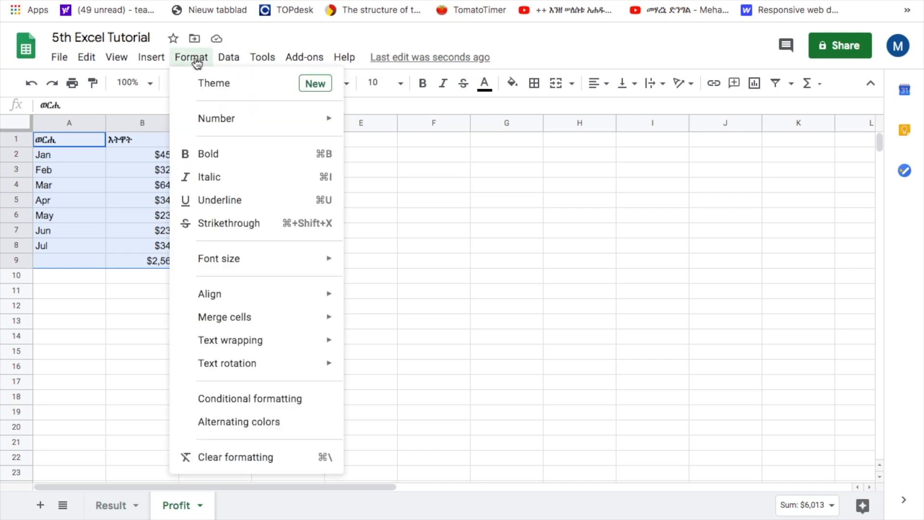
{"action": "left_click", "coordinate": [231, 425]}
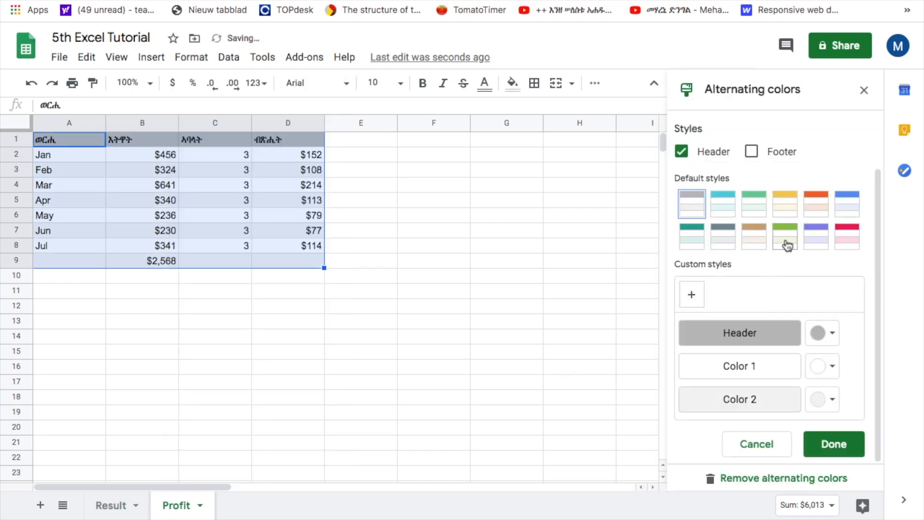
{"action": "left_click", "coordinate": [752, 240]}
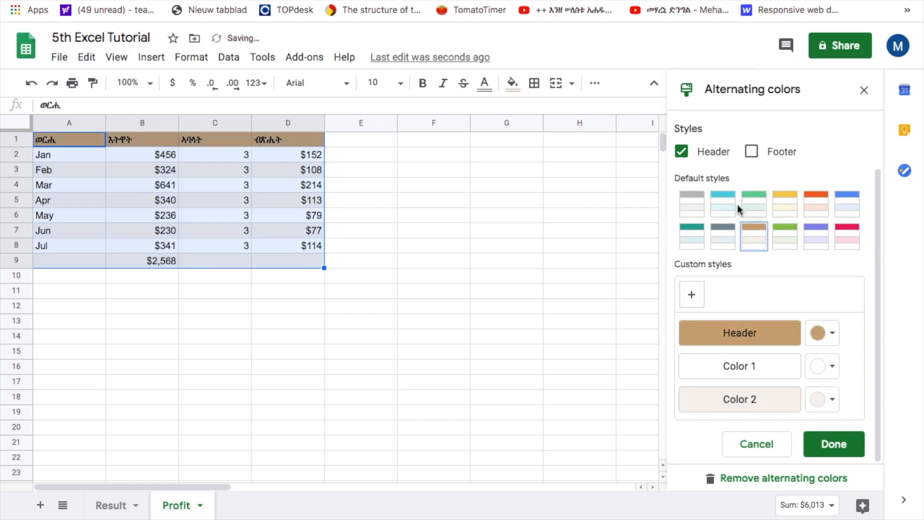
{"action": "left_click", "coordinate": [734, 209]}
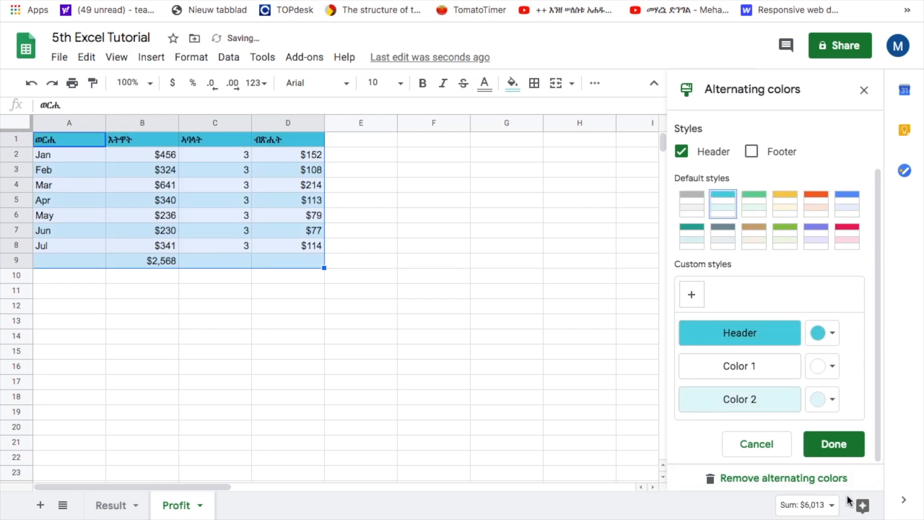
{"action": "left_click", "coordinate": [837, 444]}
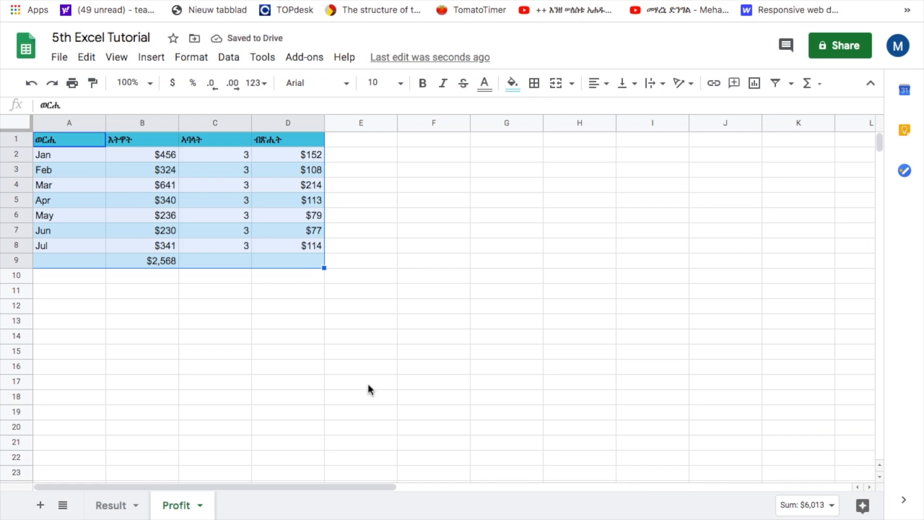
{"action": "left_click", "coordinate": [349, 318]}
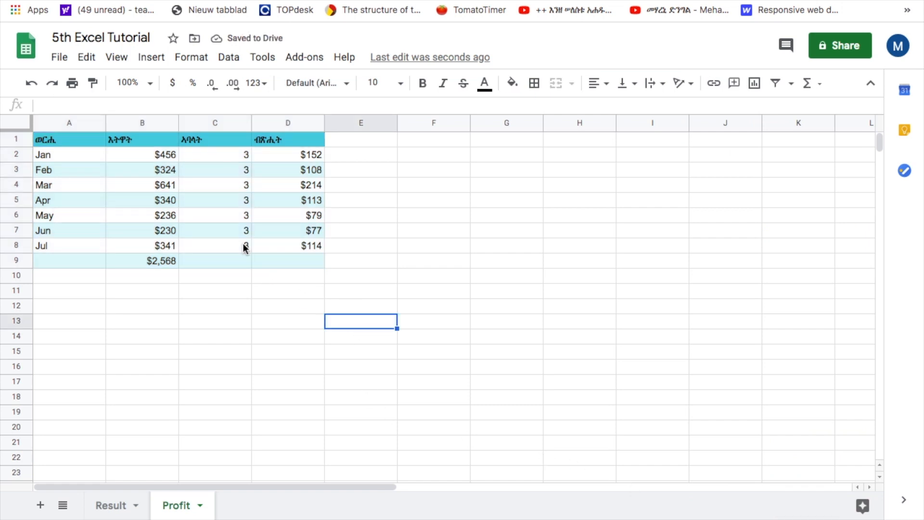
- Label the sum row by entering Total in A9
{"action": "left_click", "coordinate": [155, 260]}
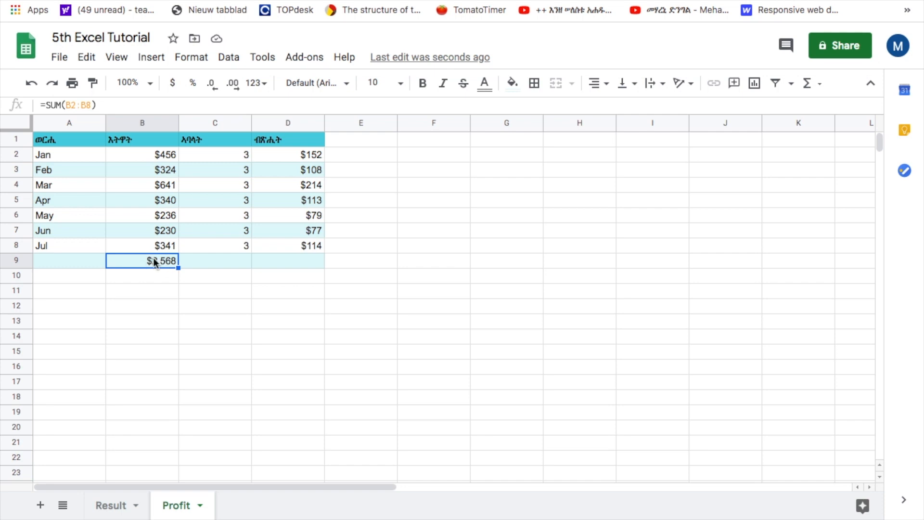
{"action": "left_click", "coordinate": [61, 260]}
{"action": "type", "text": "Total"}
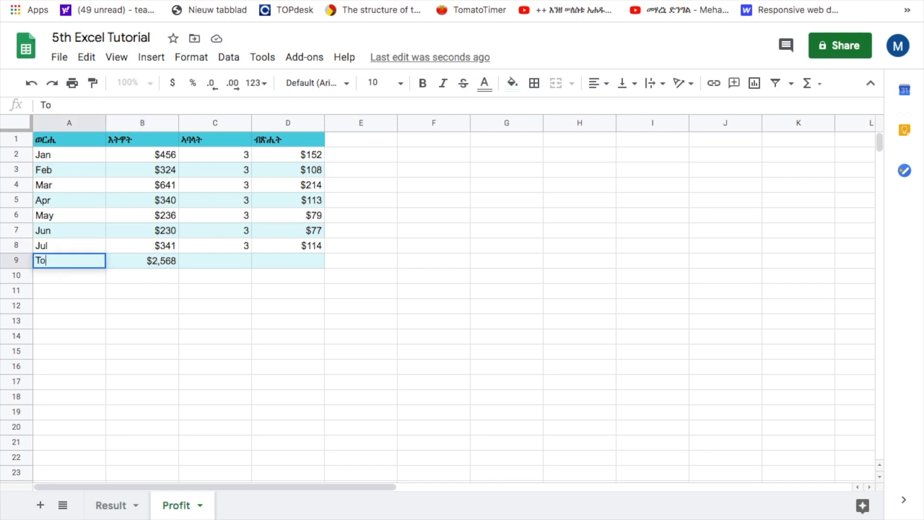
- Fill the sum cell B9 with yellow
{"action": "left_click", "coordinate": [152, 263]}
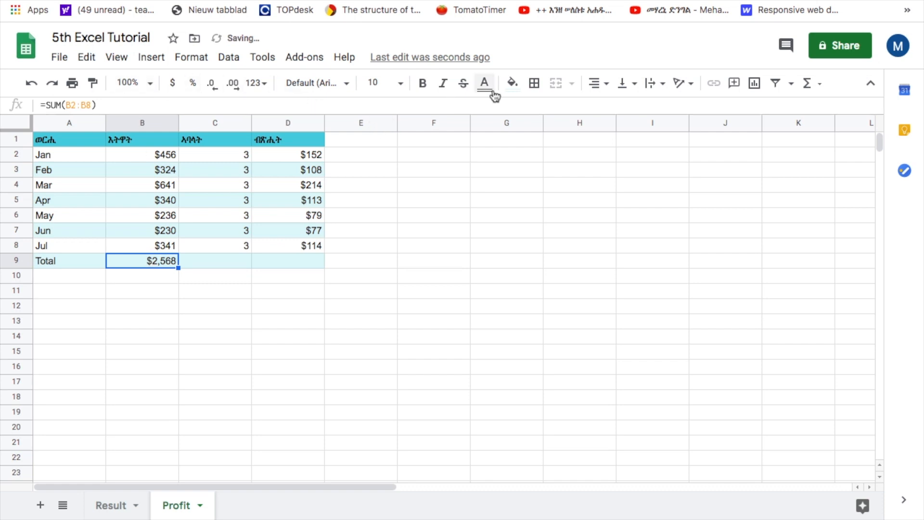
{"action": "left_click", "coordinate": [513, 83]}
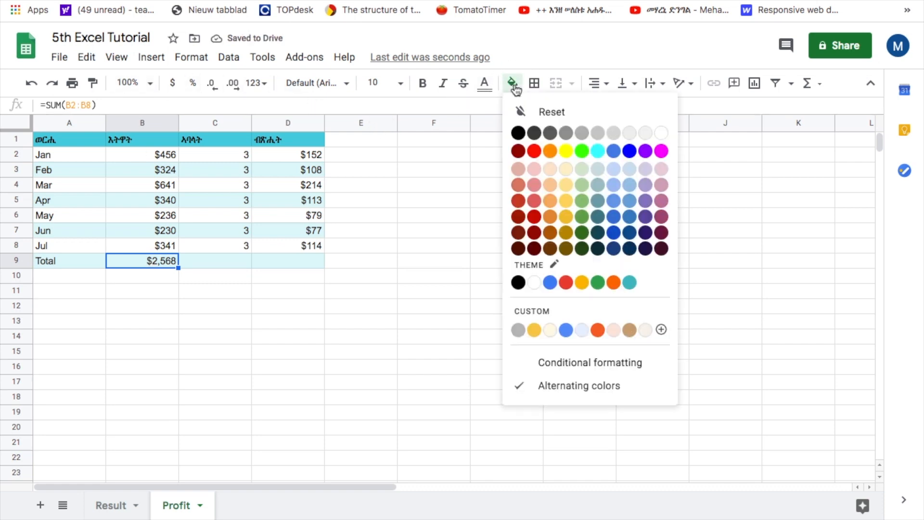
{"action": "left_click", "coordinate": [563, 151]}
{"action": "left_click", "coordinate": [202, 297]}
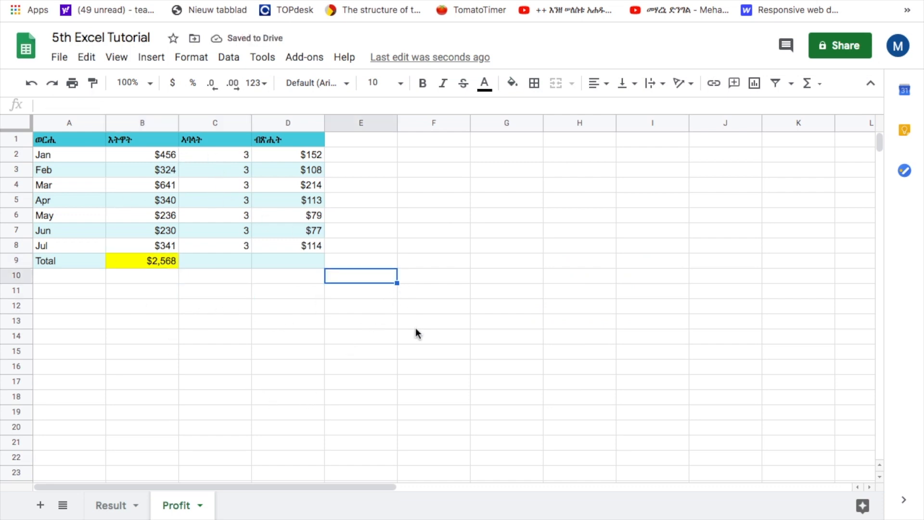
{"action": "left_click", "coordinate": [442, 260]}
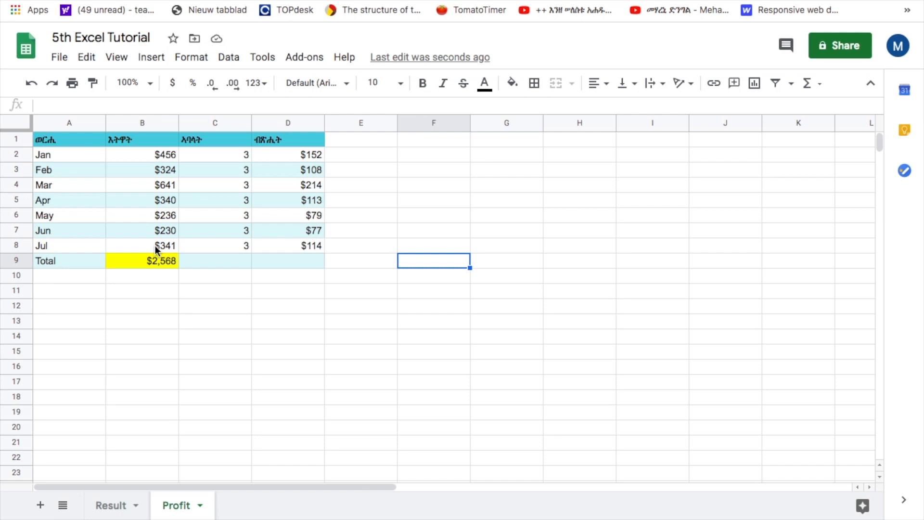
- Delete the sum formula from B9 and the Total label from A9
{"action": "left_click", "coordinate": [149, 262]}
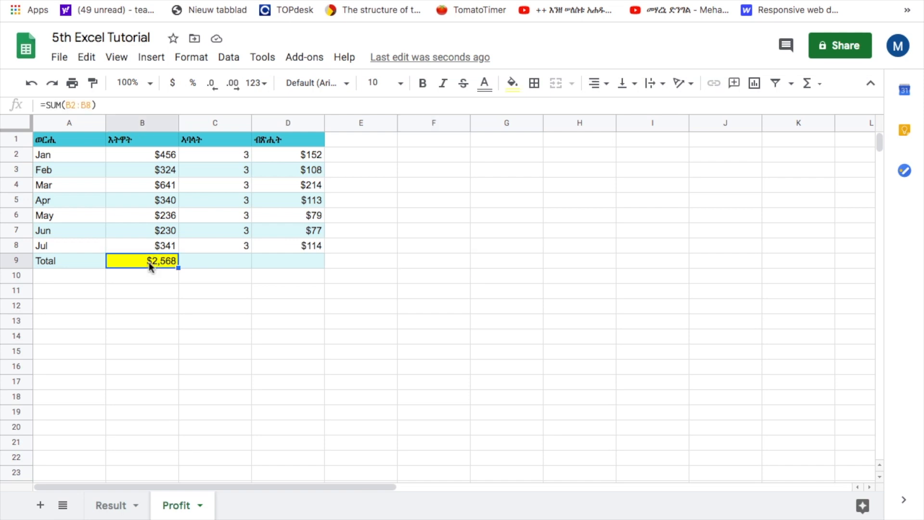
{"action": "key", "text": "Delete"}
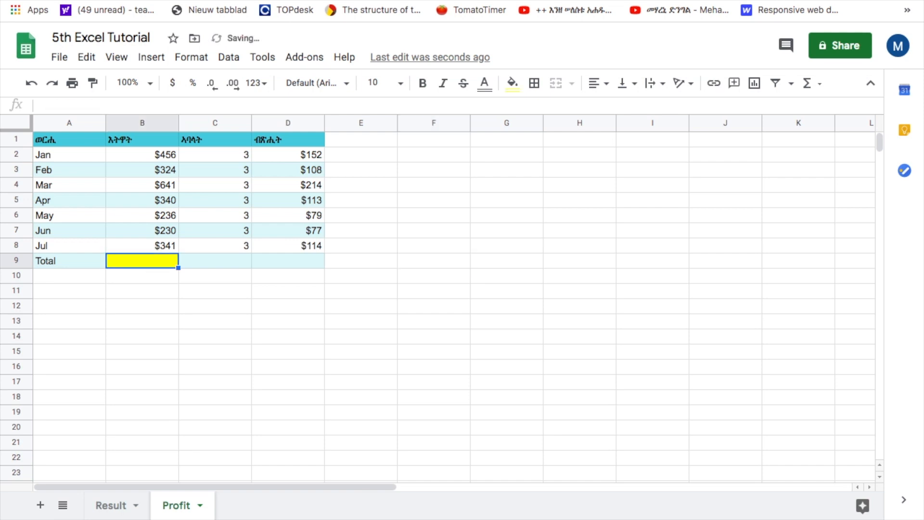
{"action": "left_click", "coordinate": [72, 266]}
{"action": "key", "text": "Delete"}
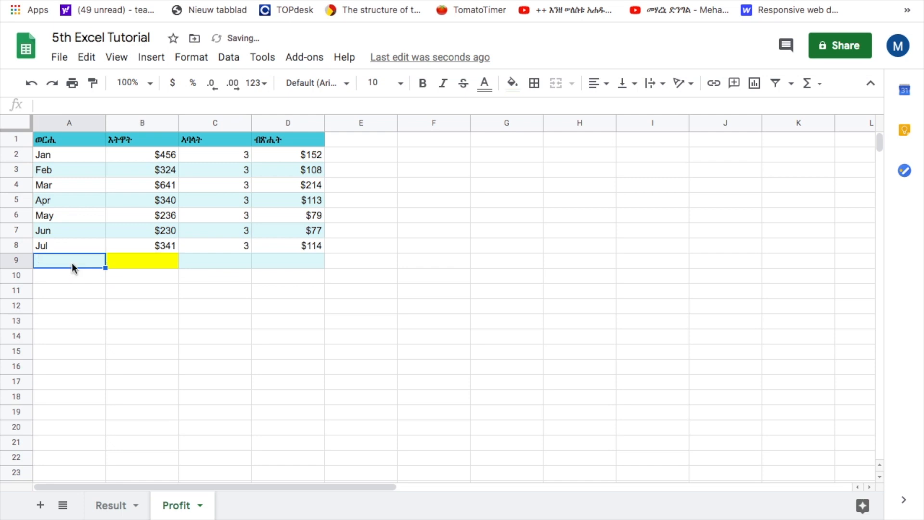
- Freeze the header row of the Profit sheet by freezing 1 row
{"action": "left_click", "coordinate": [17, 141]}
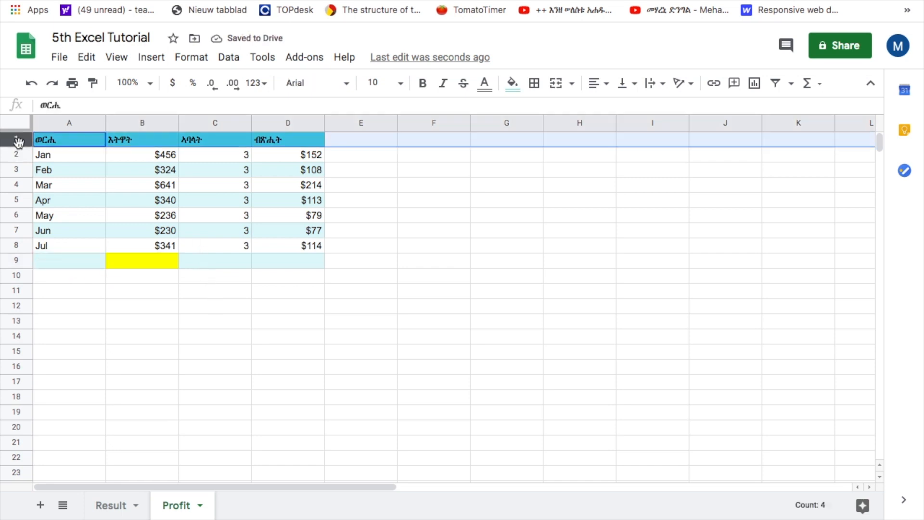
{"action": "left_click", "coordinate": [117, 57]}
{"action": "mouse_move", "coordinate": [151, 58]}
{"action": "mouse_move", "coordinate": [116, 57]}
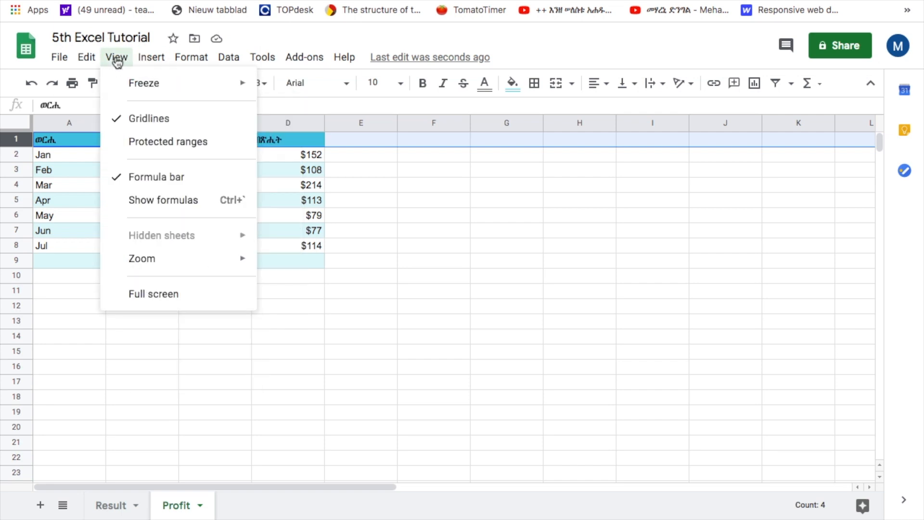
{"action": "mouse_move", "coordinate": [186, 86]}
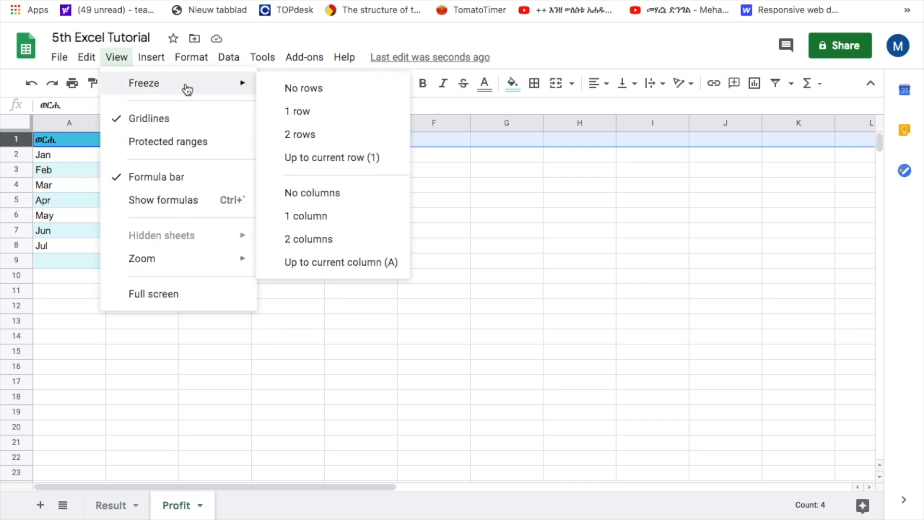
{"action": "left_click", "coordinate": [288, 110]}
{"action": "left_click", "coordinate": [353, 162]}
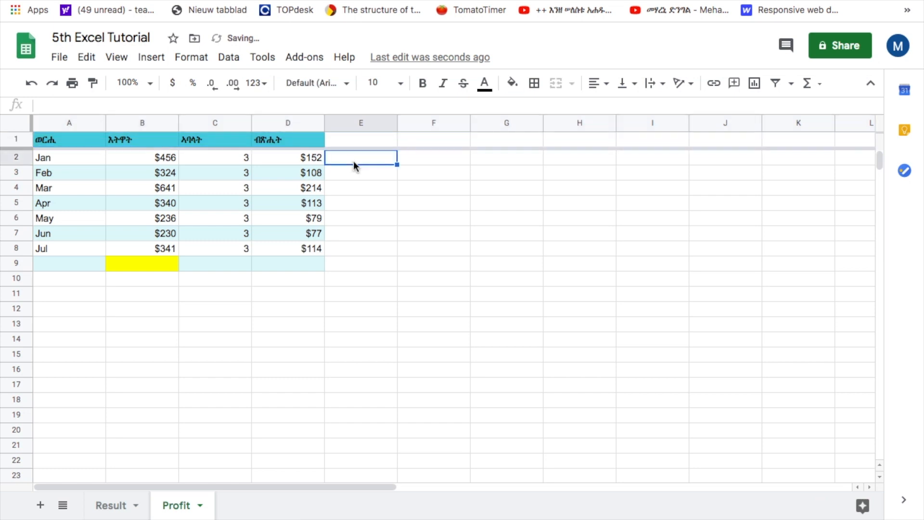
- Sort the Profit sheet by column B in descending order (Z → A)
{"action": "left_click", "coordinate": [147, 161]}
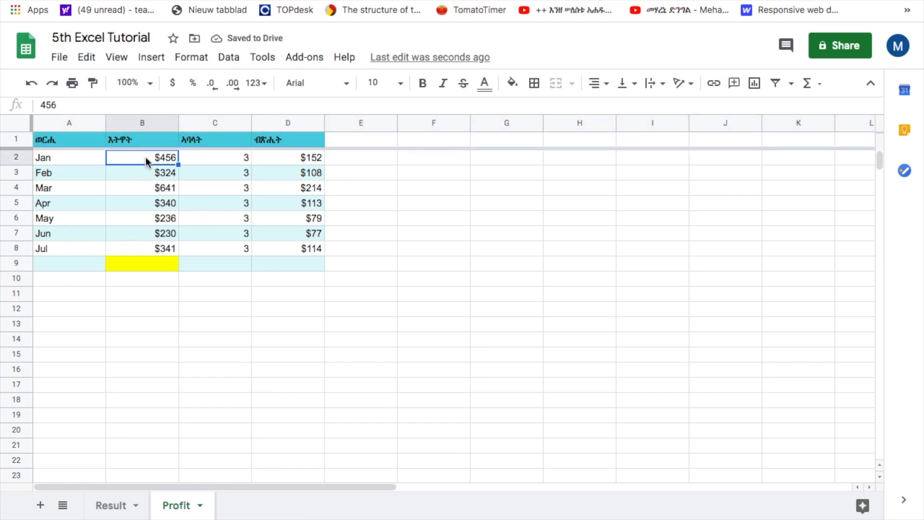
{"action": "left_click", "coordinate": [230, 59]}
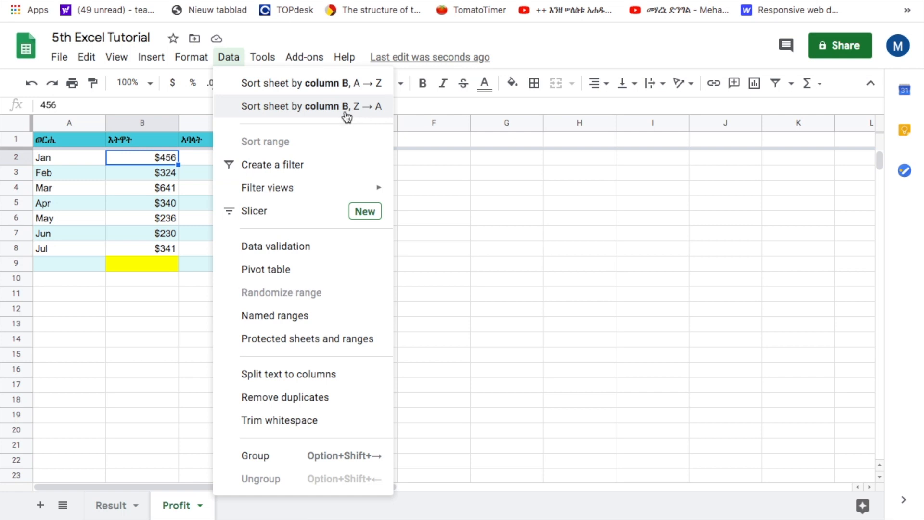
{"action": "left_click", "coordinate": [328, 107]}
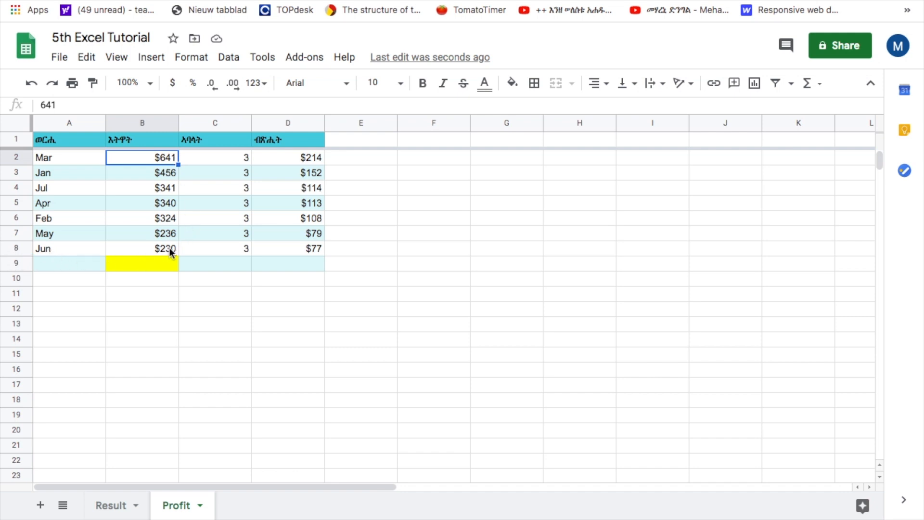
- Enter the formula =SUM(B2:B8) in the yellow cell B9
{"action": "left_click", "coordinate": [143, 260]}
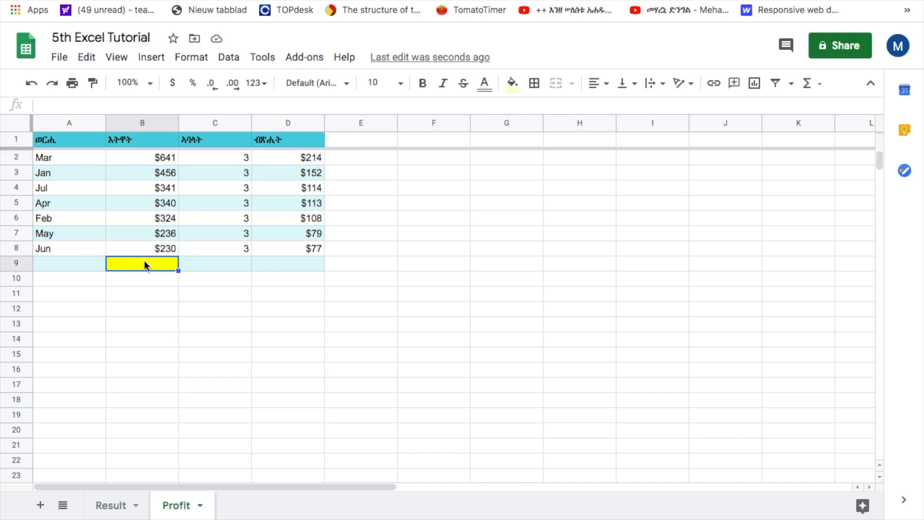
{"action": "type", "text": "=SUM"}
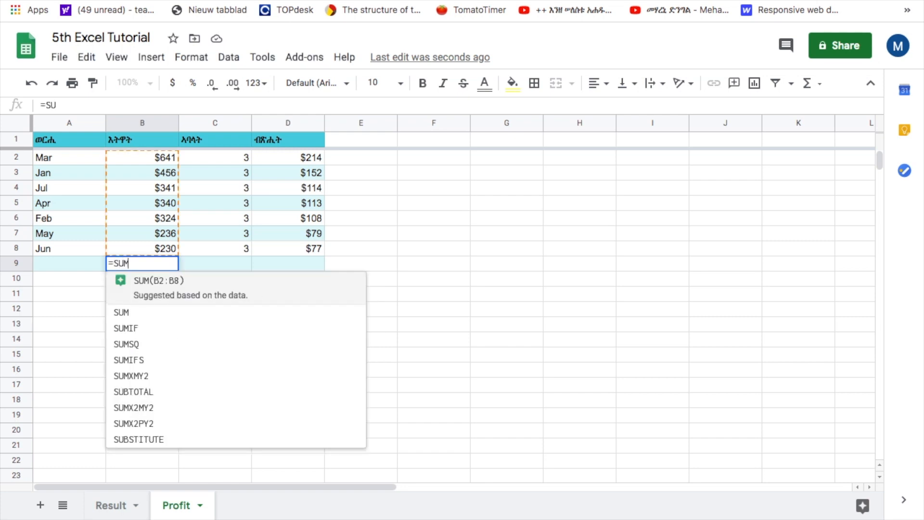
{"action": "type", "text": "("}
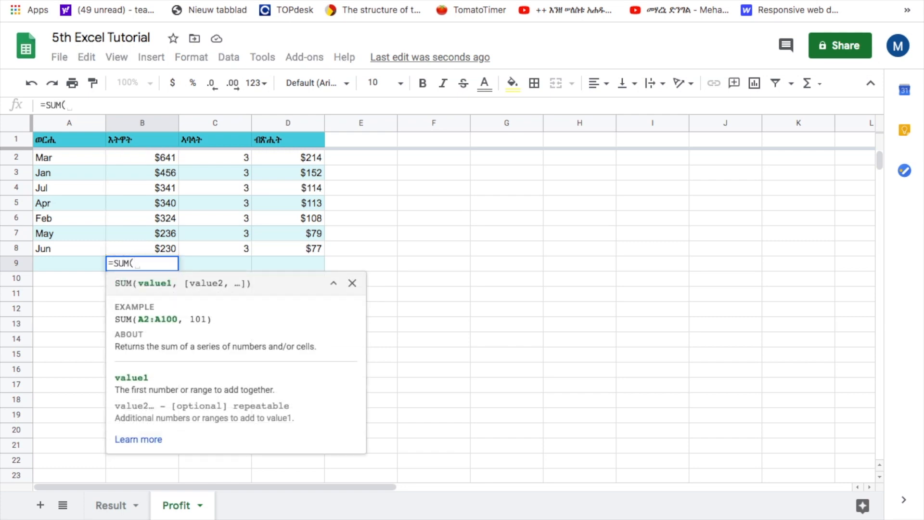
{"action": "mouse_move", "coordinate": [150, 158]}
{"action": "left_mouse_down"}
{"action": "mouse_move", "coordinate": [159, 208]}
{"action": "mouse_move", "coordinate": [149, 253]}
{"action": "left_mouse_up"}
{"action": "type", "text": ")"}
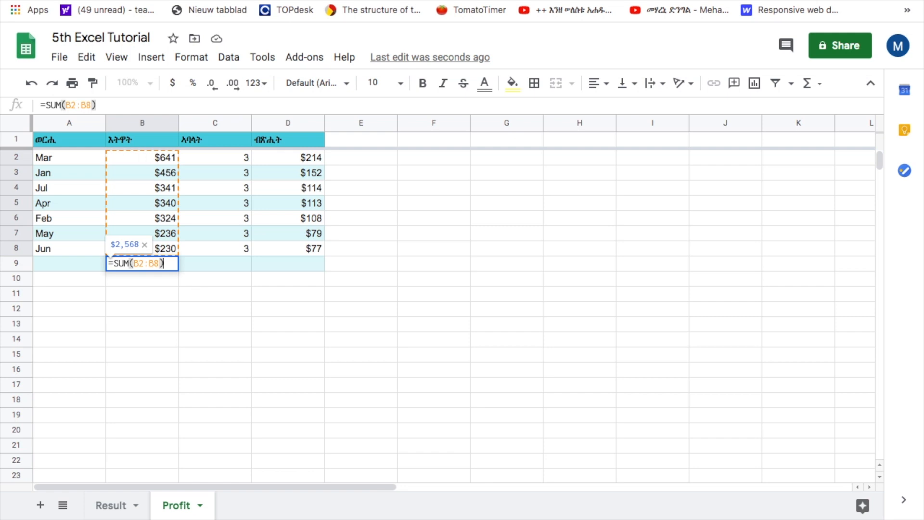
{"action": "key", "text": "Return"}
- Label the sum row by entering Total in A9 beneath the sorted months
{"action": "left_click", "coordinate": [76, 264]}
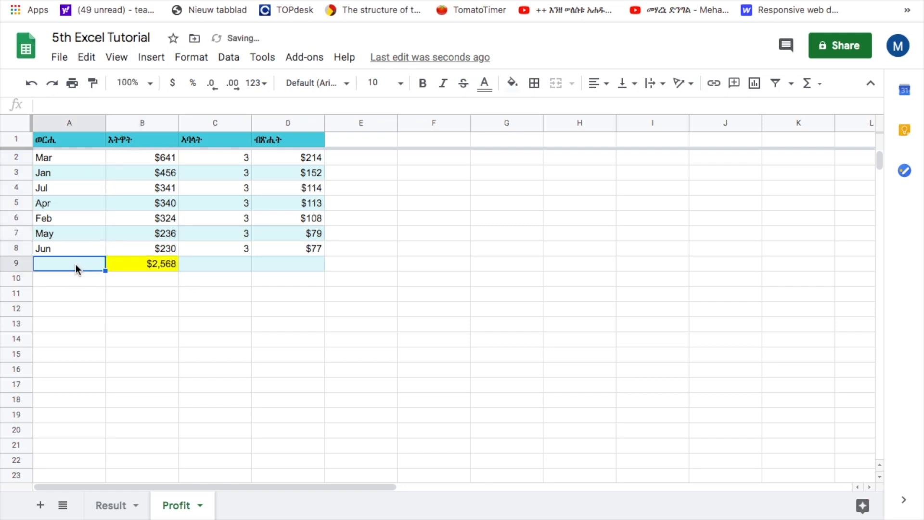
{"action": "type", "text": "Total"}
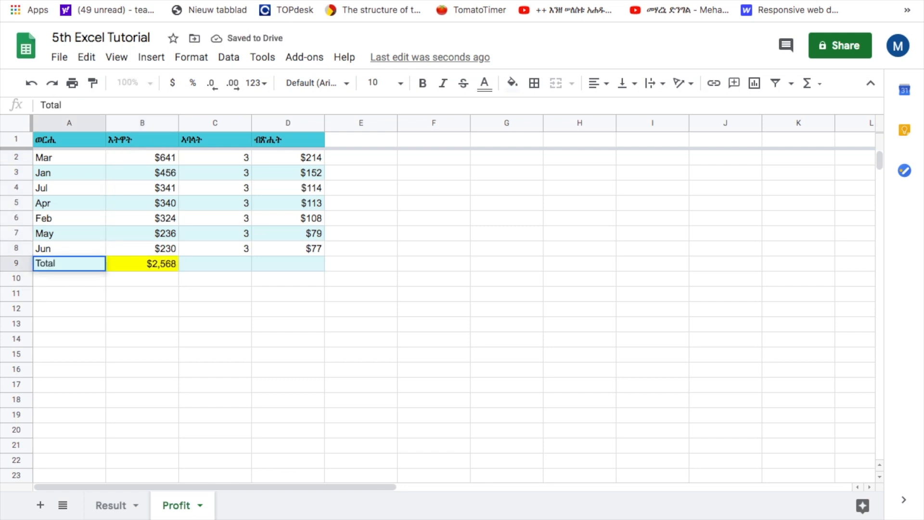
{"action": "left_click", "coordinate": [214, 295]}
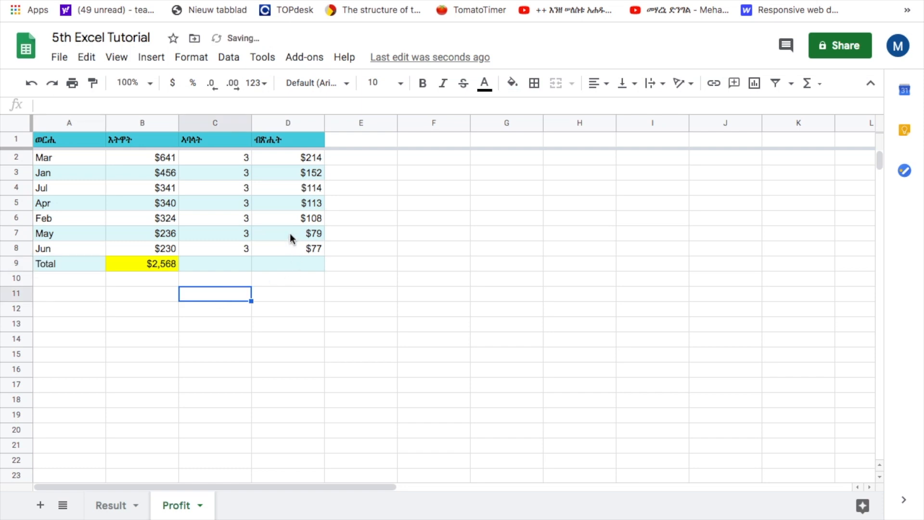
- Select the amounts in B2:B8 to review them and switch to the Result sheet
{"action": "left_click", "coordinate": [138, 158]}
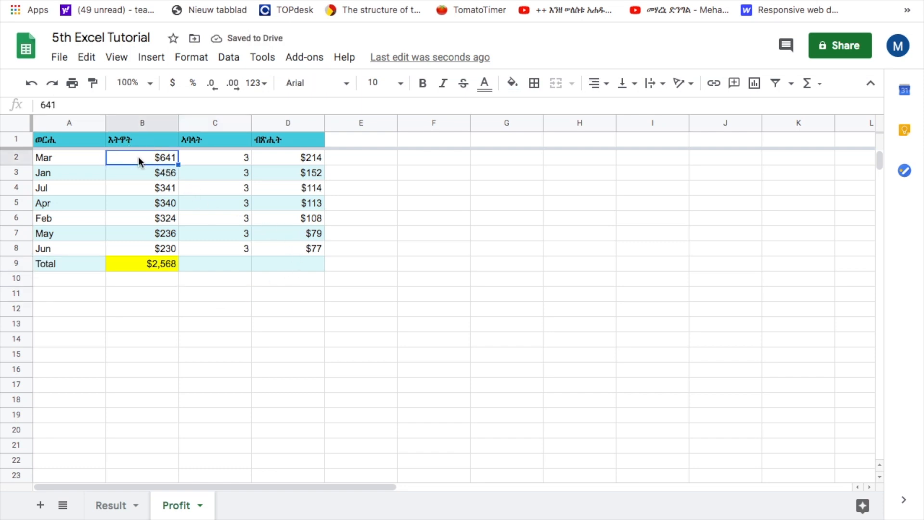
{"action": "left_click_drag", "start_coordinate": [134, 159], "coordinate": [137, 250]}
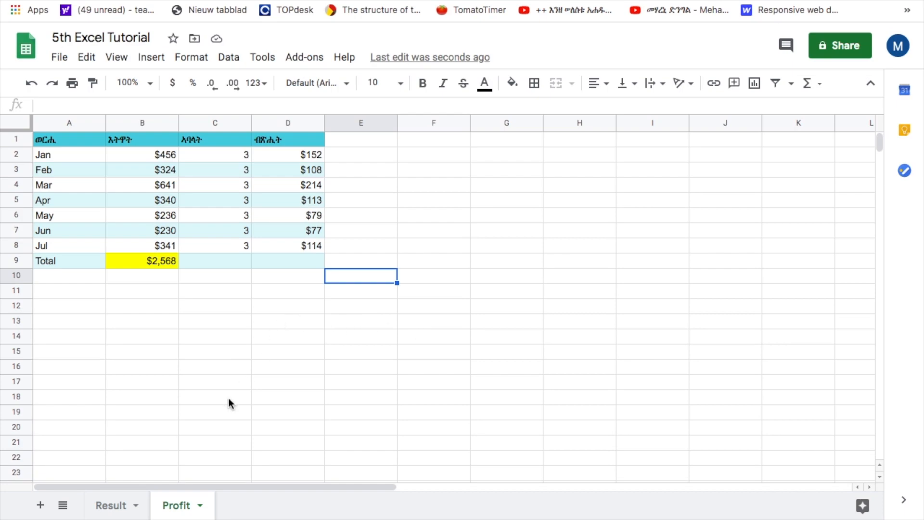
{"action": "left_click", "coordinate": [109, 504]}
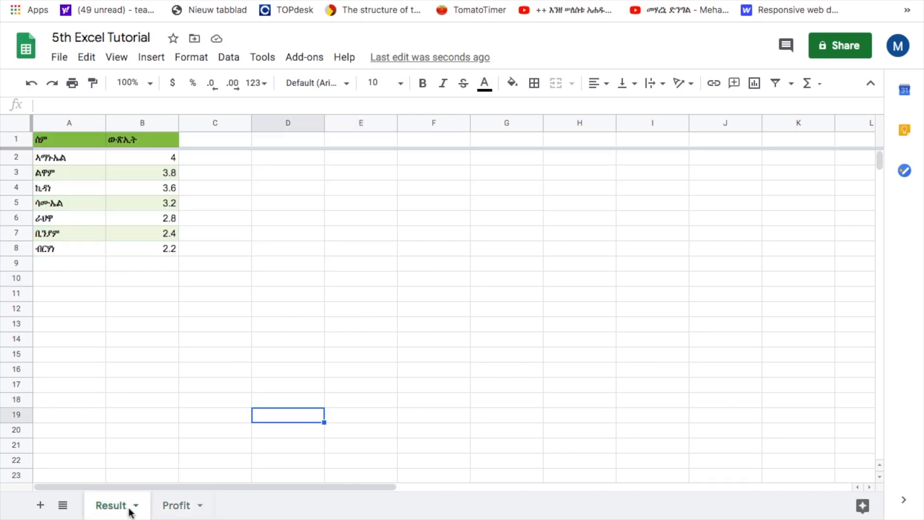